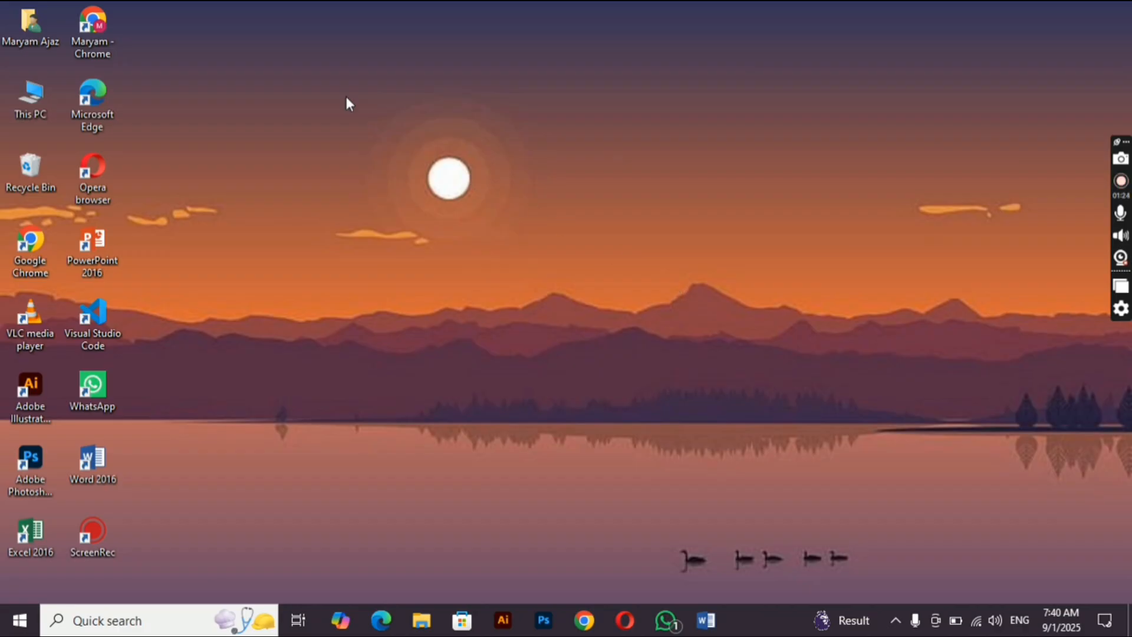
- Open Chrome, search Google for "gamma ai" and open the Gamma presentation maker's website
{"action": "double_click", "coordinate": [91, 39]}
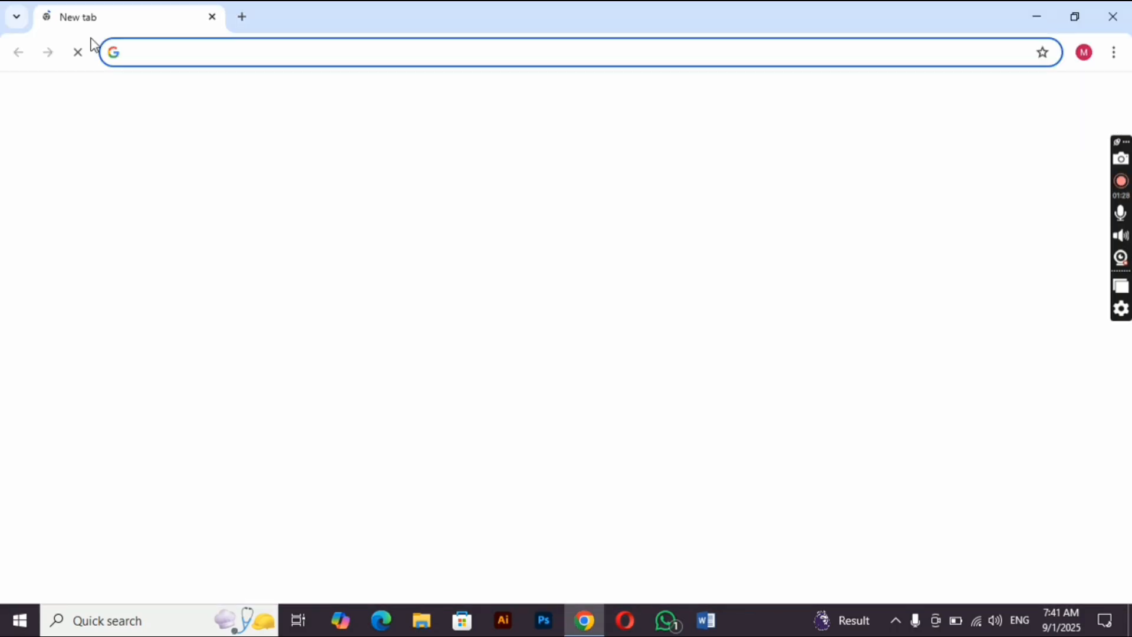
{"action": "left_click", "coordinate": [353, 311]}
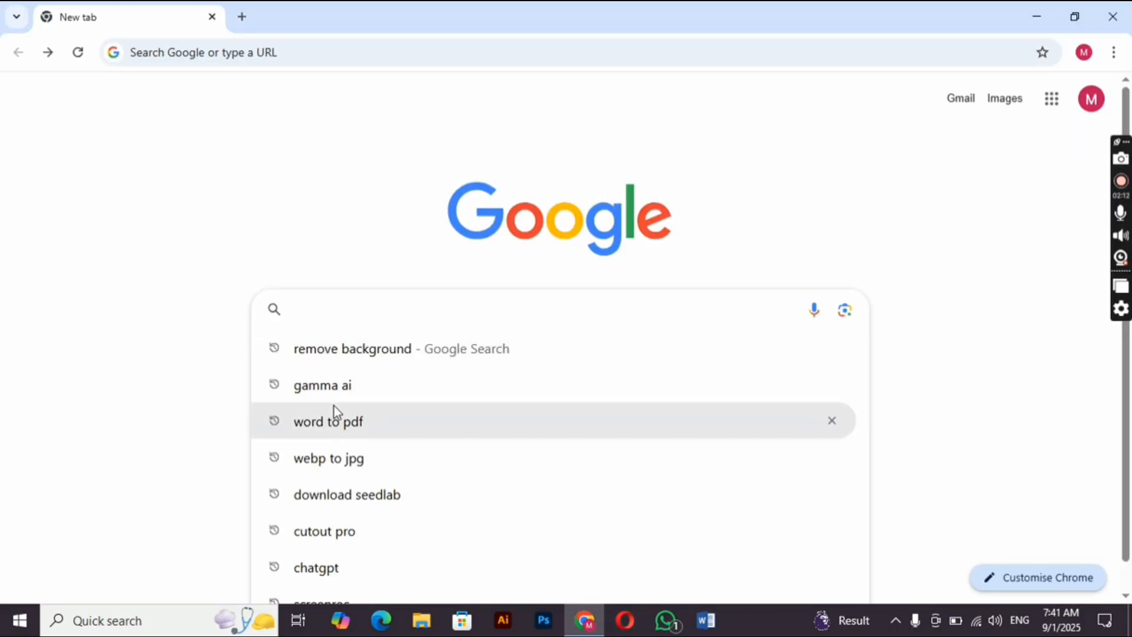
{"action": "left_click", "coordinate": [334, 385]}
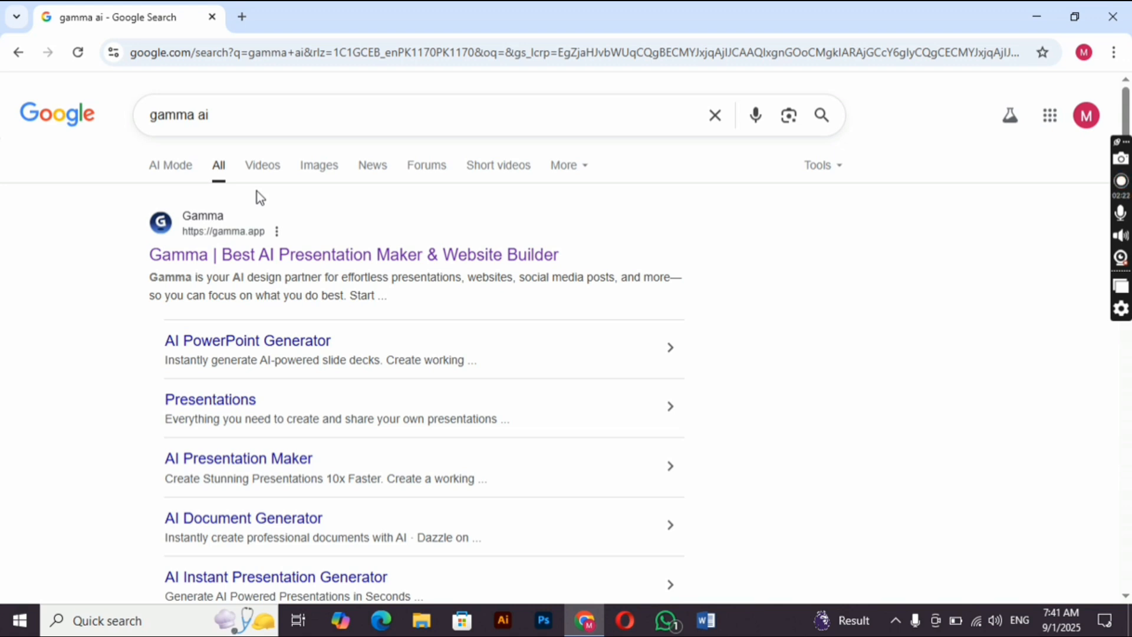
{"action": "left_click", "coordinate": [204, 256]}
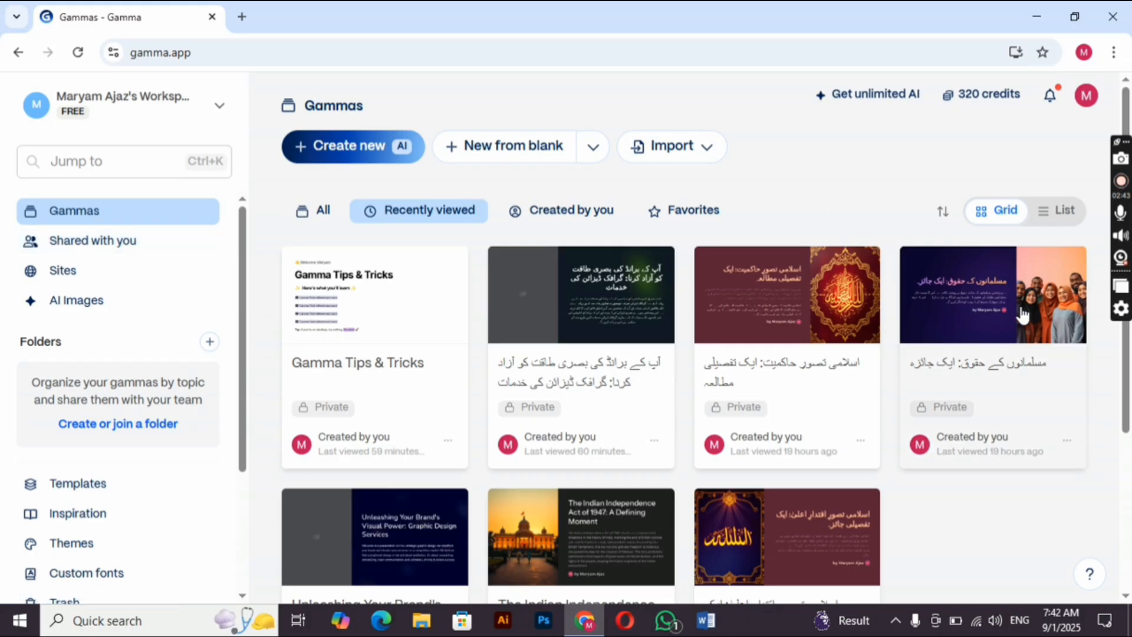
- Open the existing Urdu presentation on Muslims' rights and skim through its cards
{"action": "left_click_drag", "start_coordinate": [1131, 375], "coordinate": [1123, 346]}
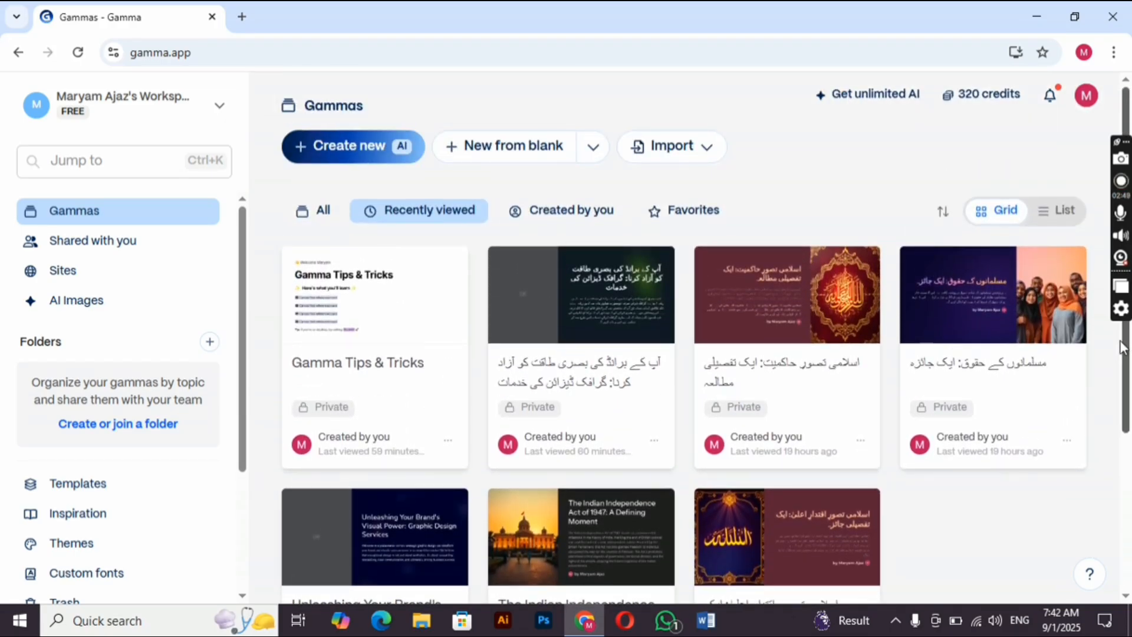
{"action": "left_click", "coordinate": [981, 309]}
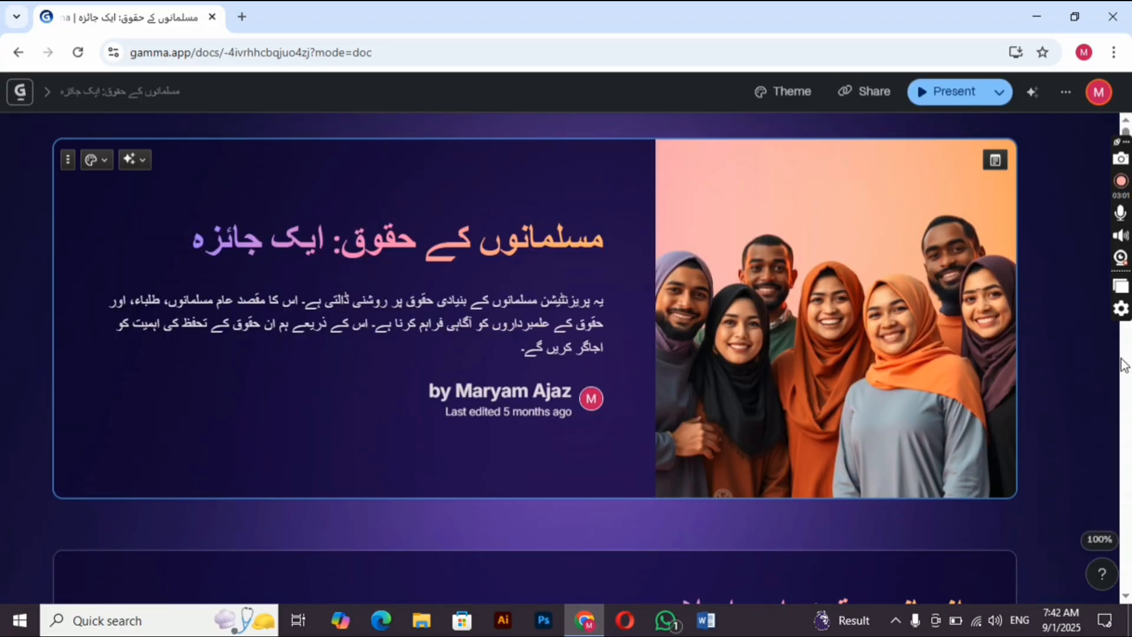
{"action": "left_click", "coordinate": [1126, 366]}
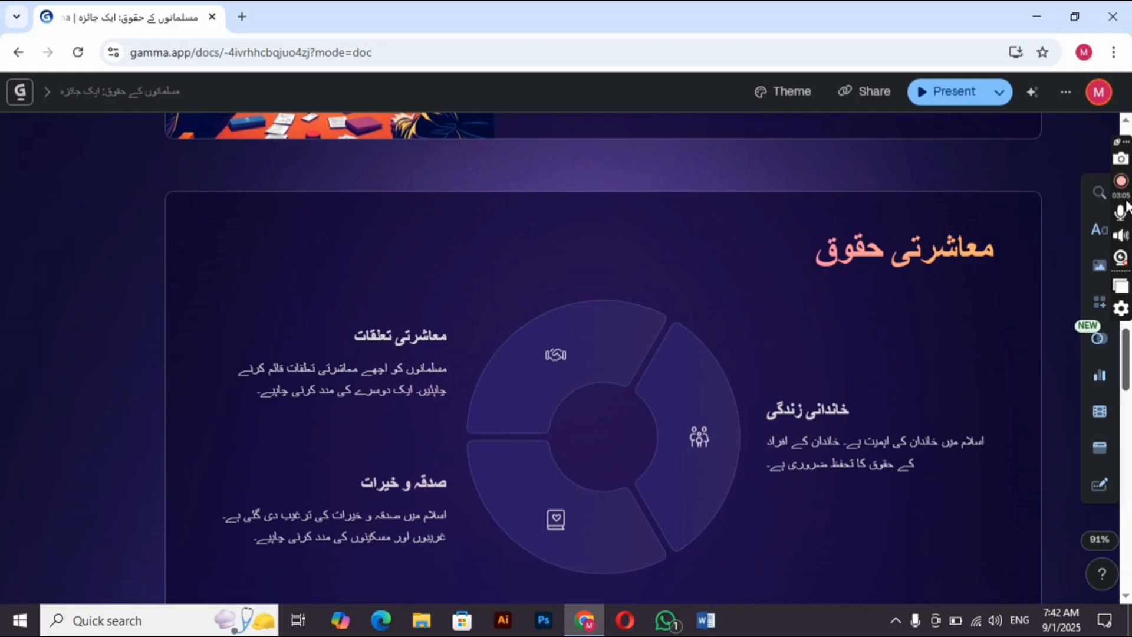
{"action": "left_click_drag", "start_coordinate": [1128, 205], "coordinate": [1131, 357]}
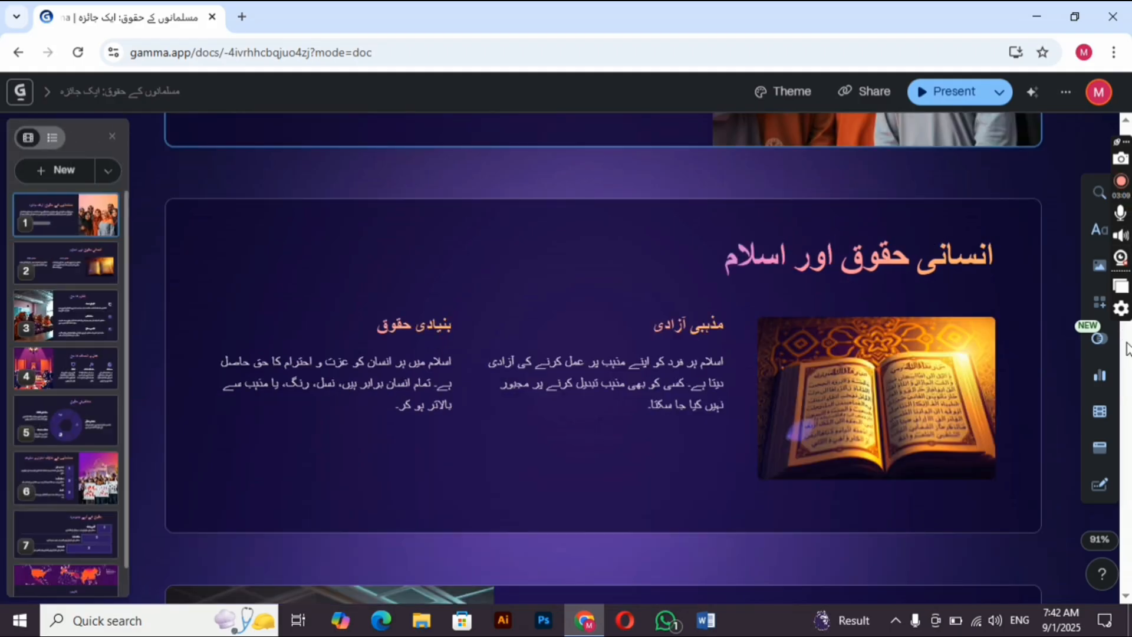
{"action": "left_click_drag", "start_coordinate": [1126, 348], "coordinate": [1127, 325]}
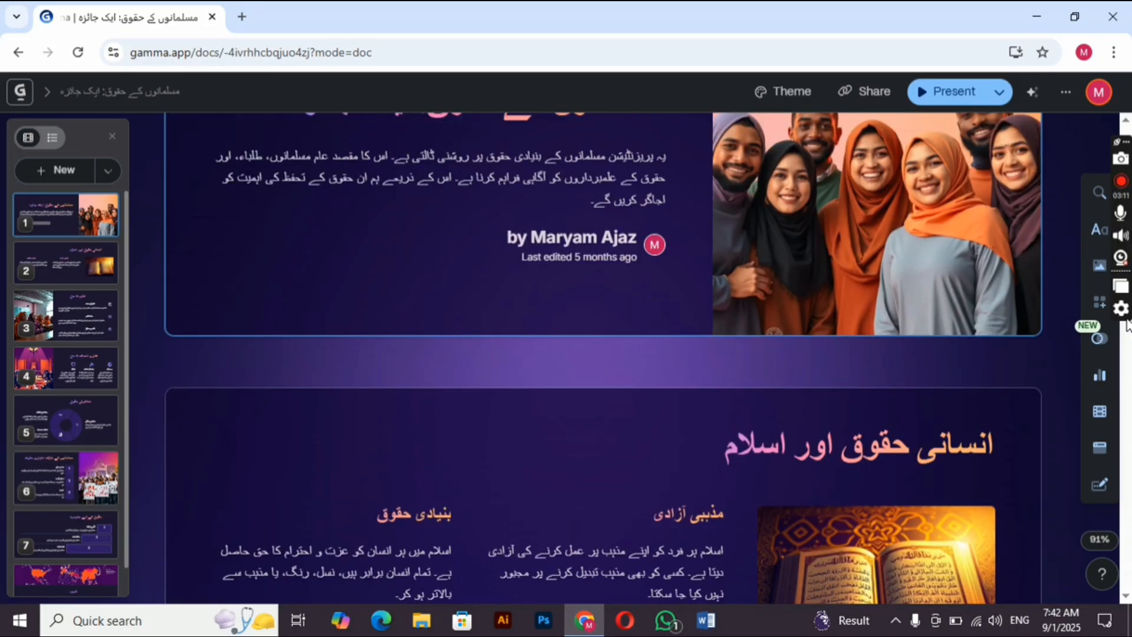
{"action": "scroll", "coordinate": [1128, 324], "scroll_direction": "up", "scroll_amount": 2}
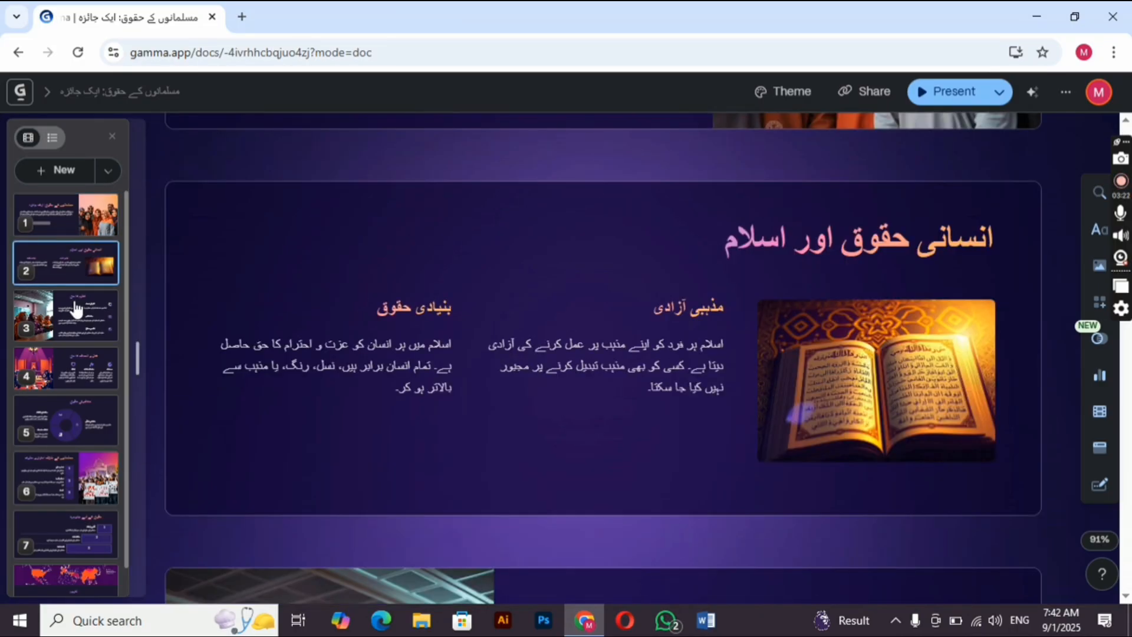
- View cards 3 to 8 of the Urdu presentation one by one, then return to the list of gammas
{"action": "left_click", "coordinate": [76, 308]}
{"action": "left_click", "coordinate": [70, 357]}
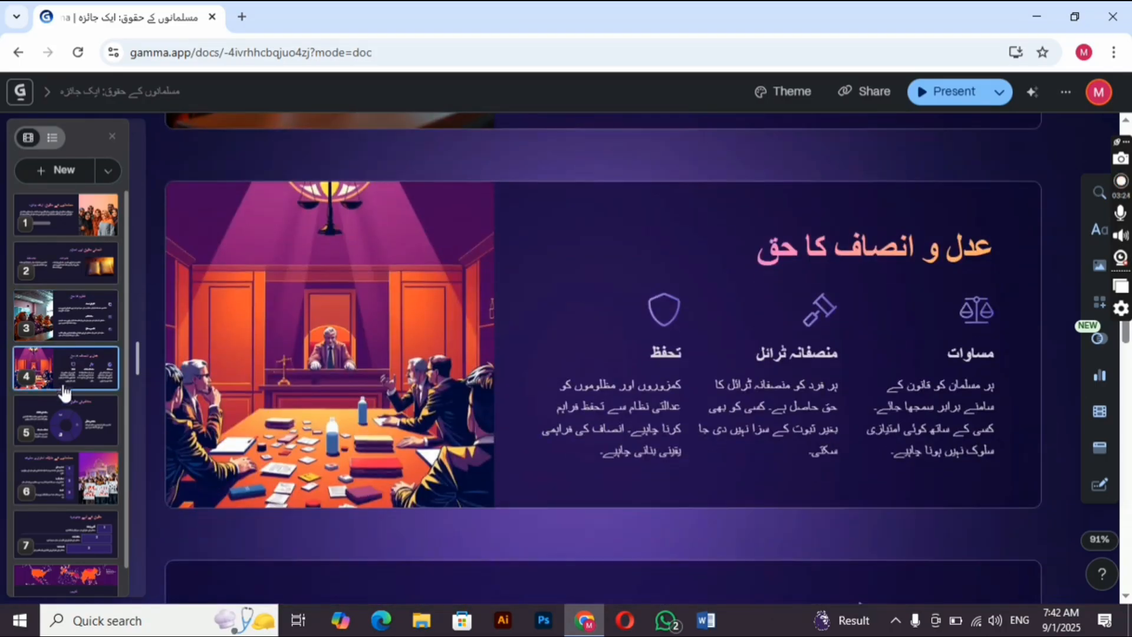
{"action": "left_click", "coordinate": [63, 424]}
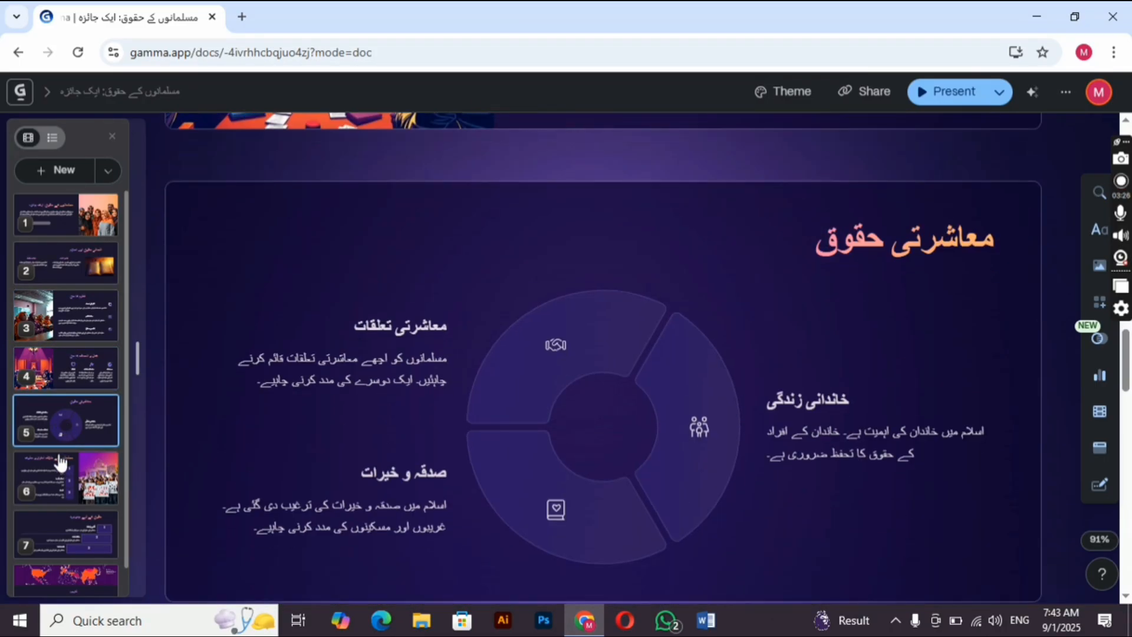
{"action": "left_click", "coordinate": [61, 472]}
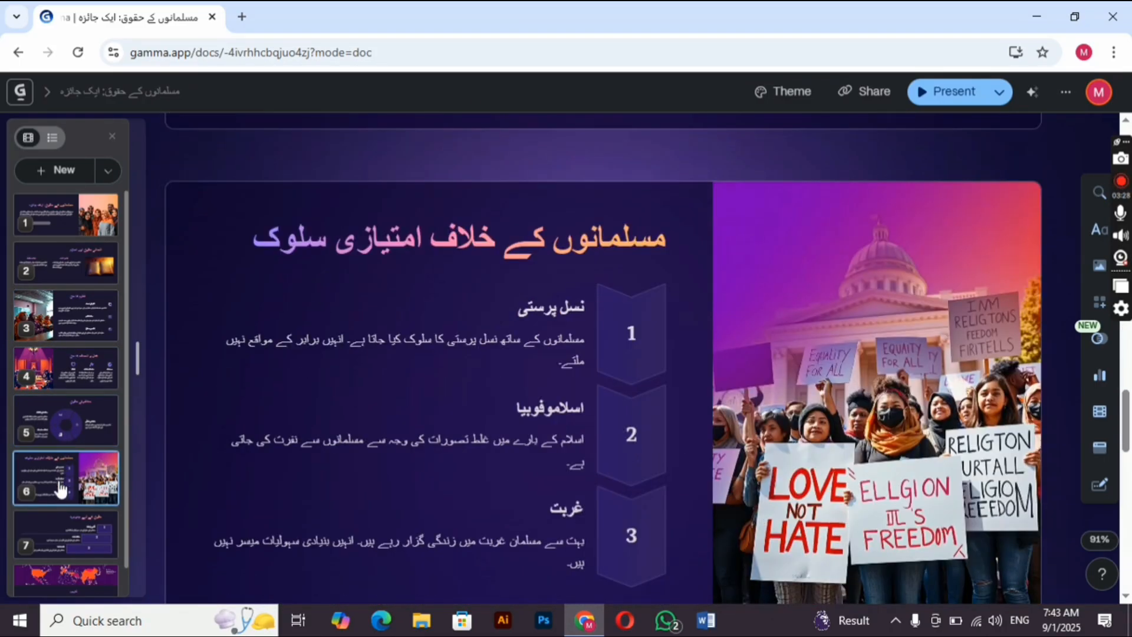
{"action": "left_click", "coordinate": [62, 530]}
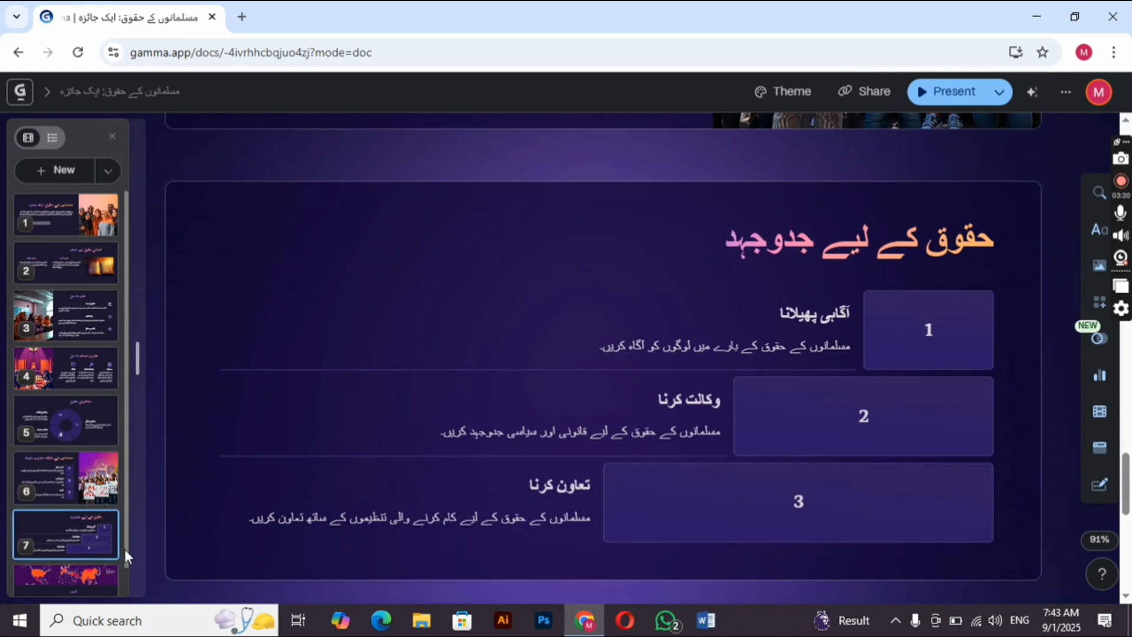
{"action": "left_click", "coordinate": [68, 575]}
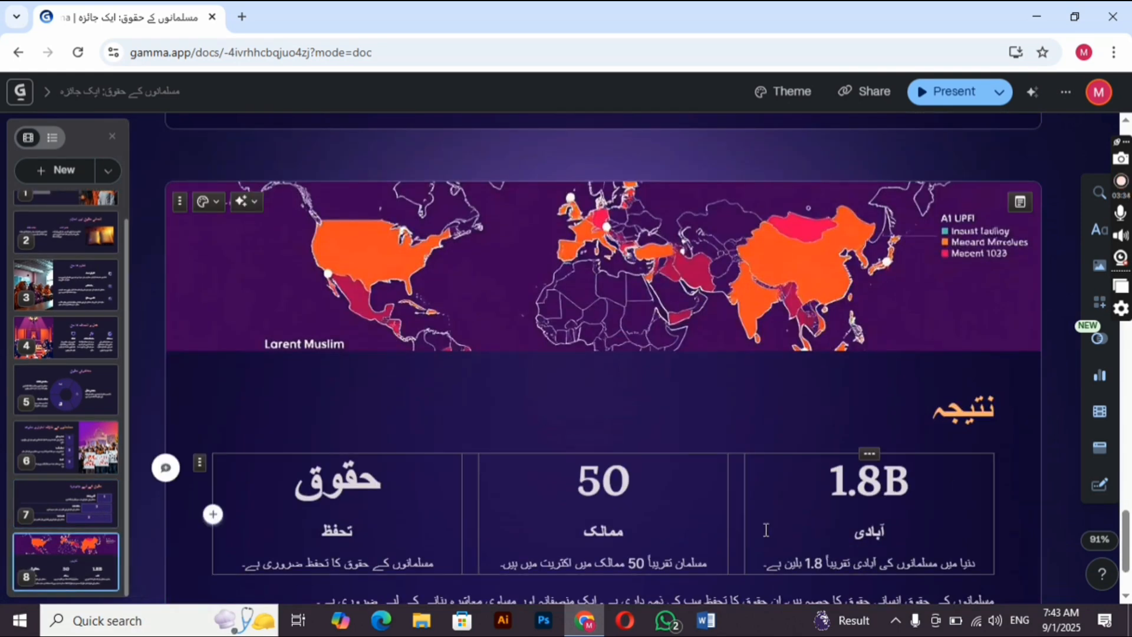
{"action": "left_click_drag", "start_coordinate": [1128, 540], "coordinate": [1125, 133]}
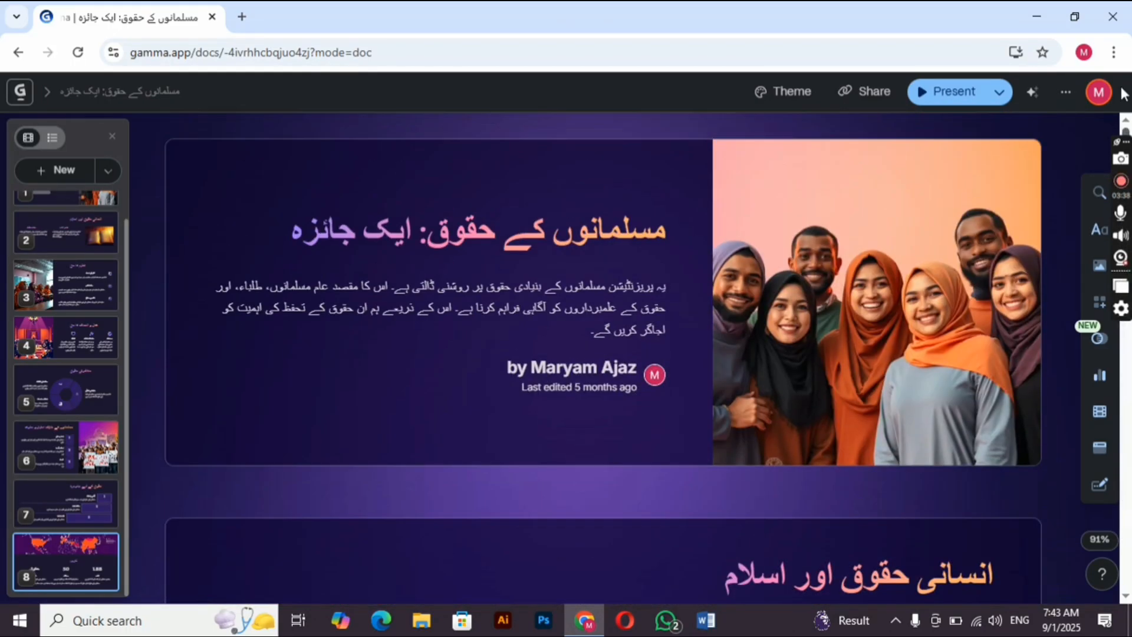
{"action": "left_click", "coordinate": [19, 52]}
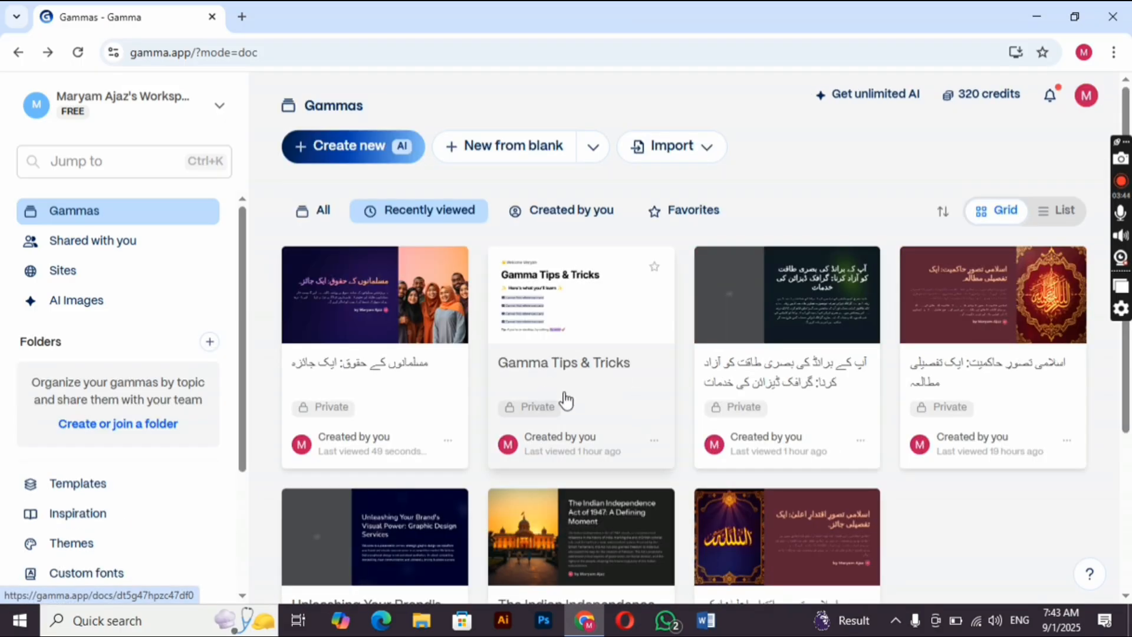
- Open "The Indian Independence Act of 1947: A Defining Moment", look through its cards to the last one, and return to the gammas list
{"action": "left_click", "coordinate": [600, 534]}
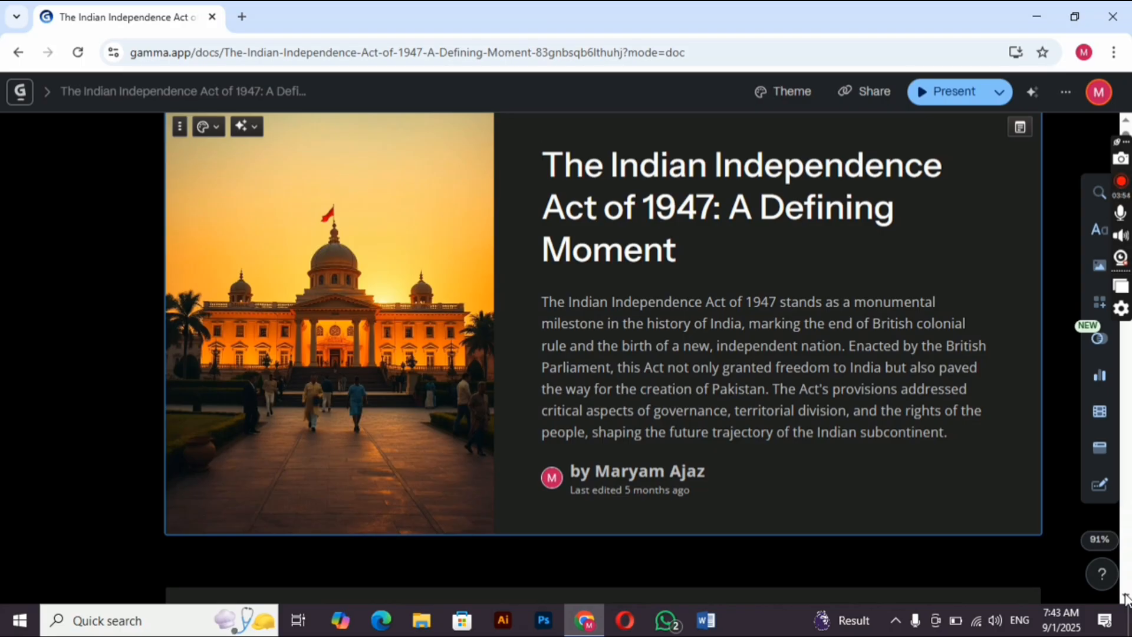
{"action": "scroll", "coordinate": [1126, 598], "scroll_direction": "down", "scroll_amount": 10}
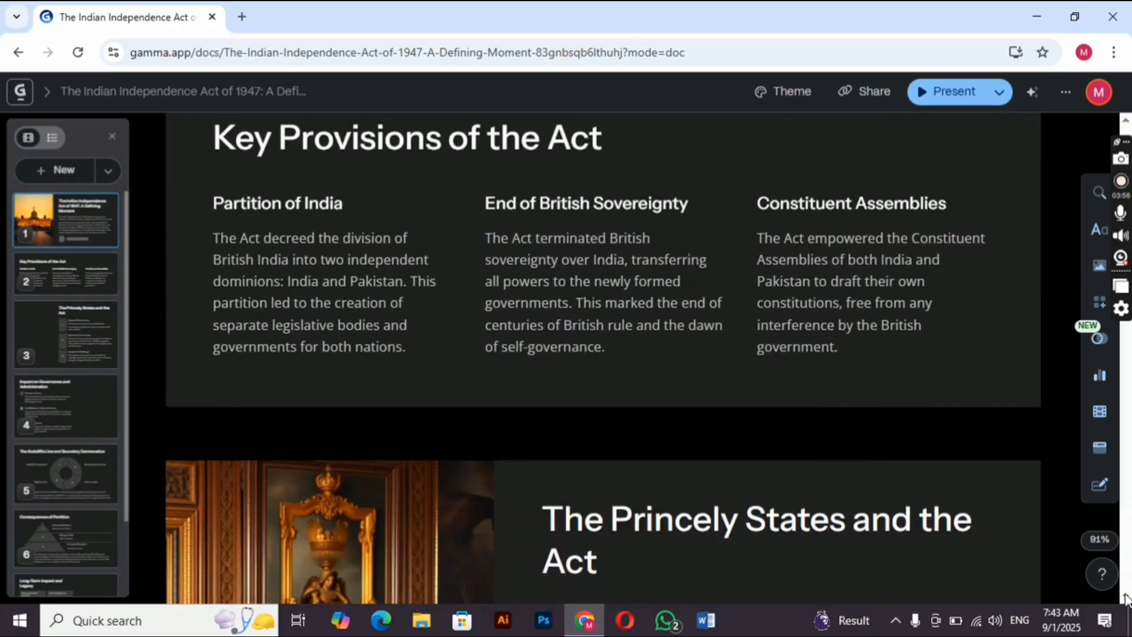
{"action": "scroll", "coordinate": [1126, 598], "scroll_direction": "down", "scroll_amount": 20}
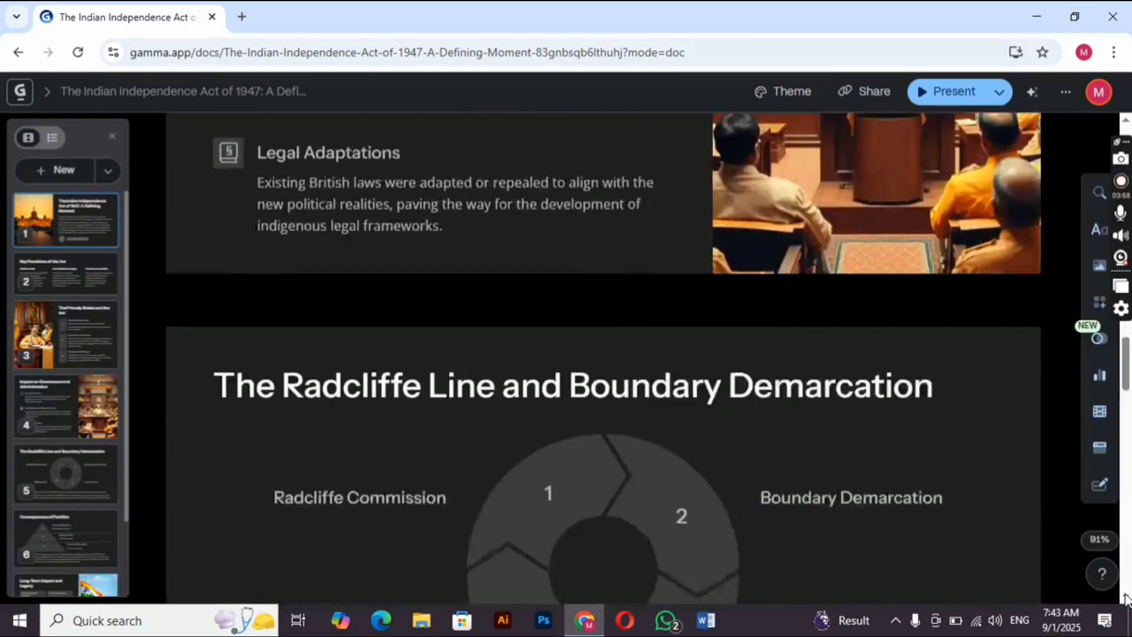
{"action": "scroll", "coordinate": [1126, 599], "scroll_direction": "down", "scroll_amount": 20}
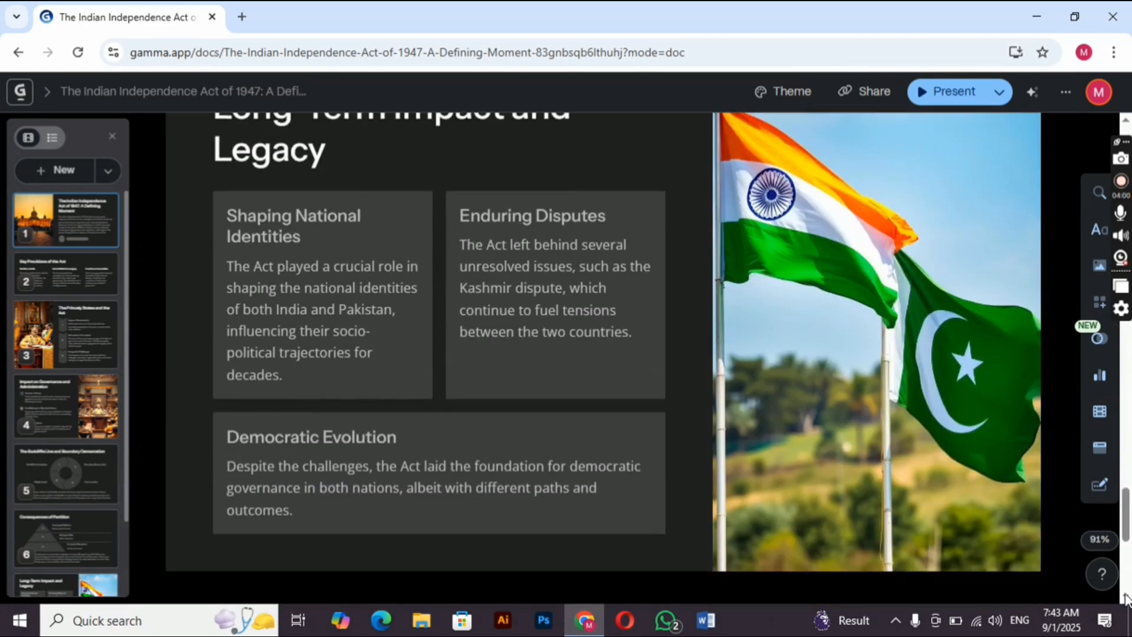
{"action": "scroll", "coordinate": [1127, 599], "scroll_direction": "down", "scroll_amount": 3}
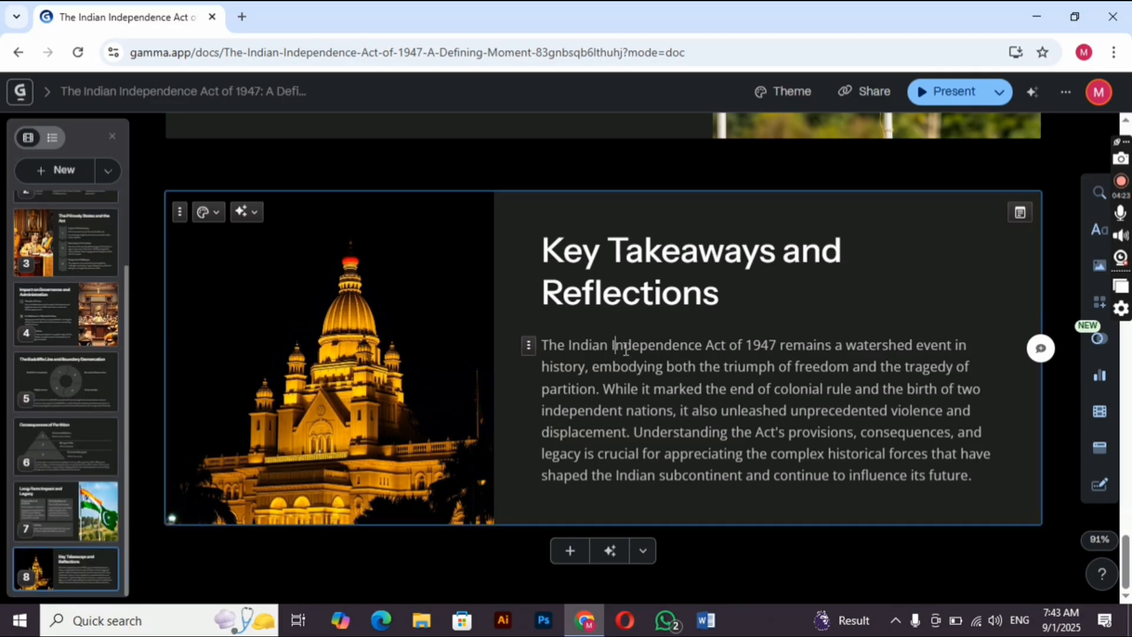
{"action": "left_click_drag", "start_coordinate": [624, 348], "coordinate": [862, 347]}
{"action": "left_click", "coordinate": [862, 347]}
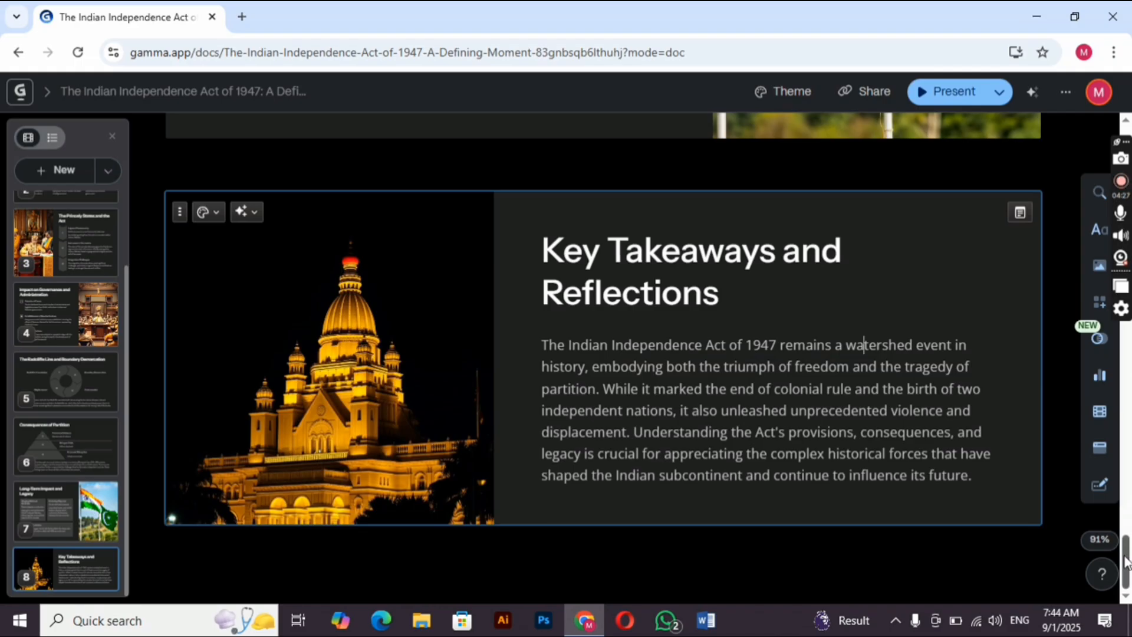
{"action": "left_click_drag", "start_coordinate": [1126, 560], "coordinate": [1123, 127]}
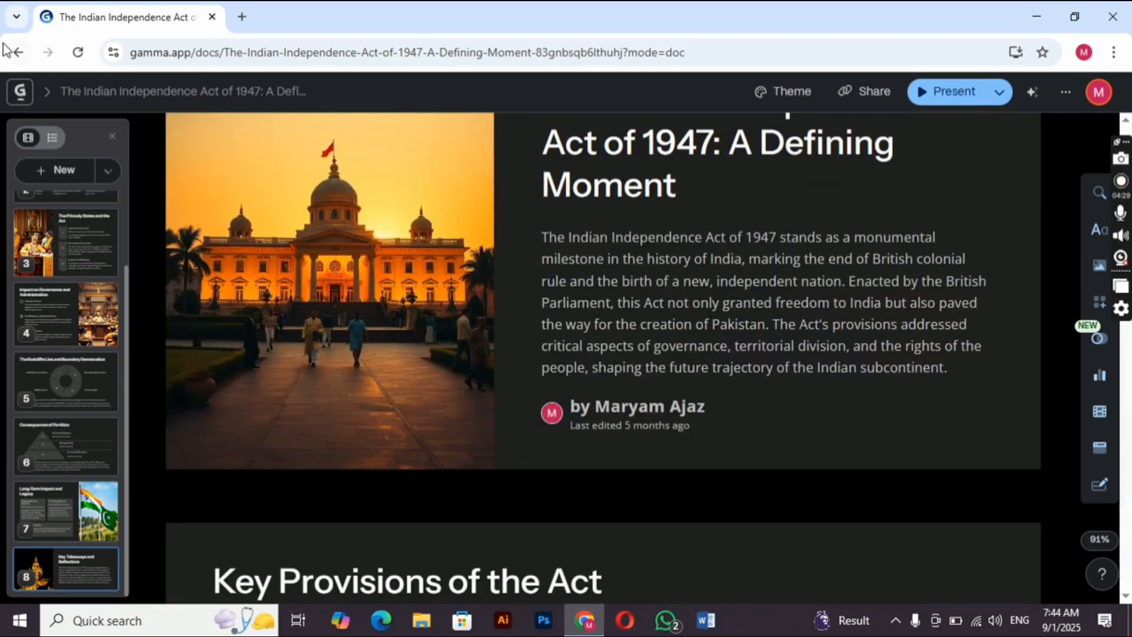
{"action": "left_click", "coordinate": [17, 56]}
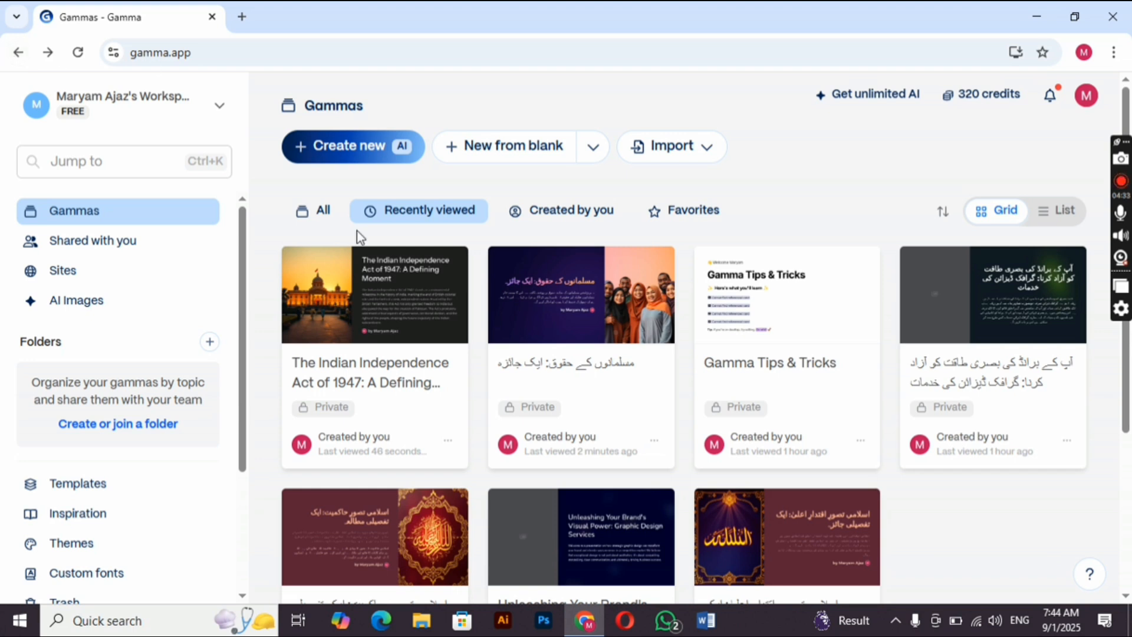
- Start a new AI creation generated from a one-line prompt, with Presentation as the content type
{"action": "left_click", "coordinate": [306, 156]}
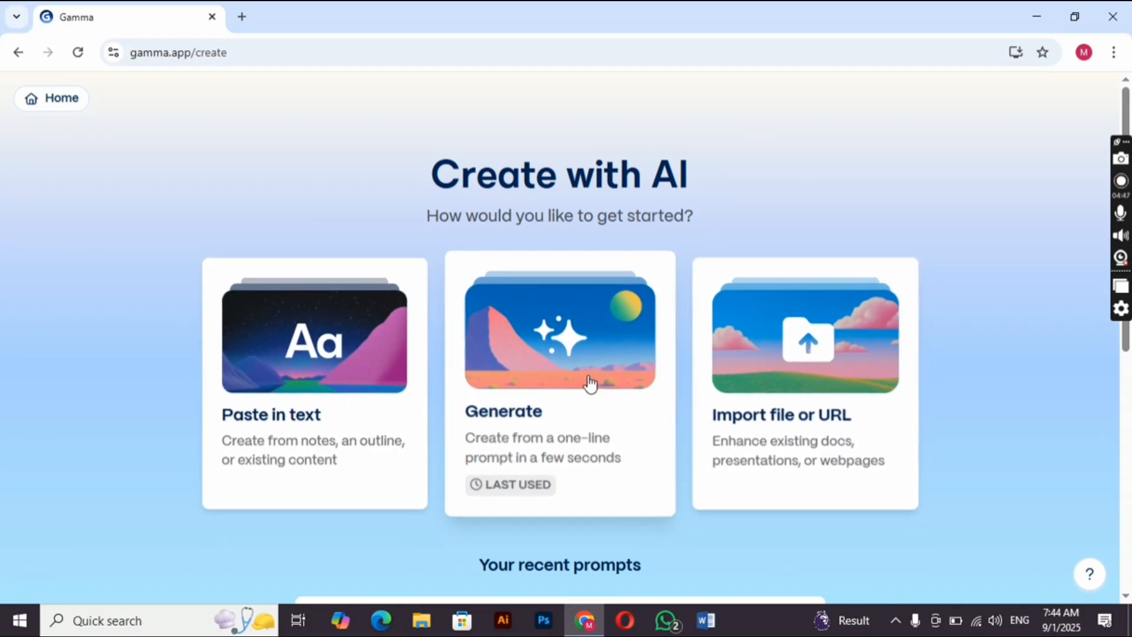
{"action": "left_click", "coordinate": [556, 376]}
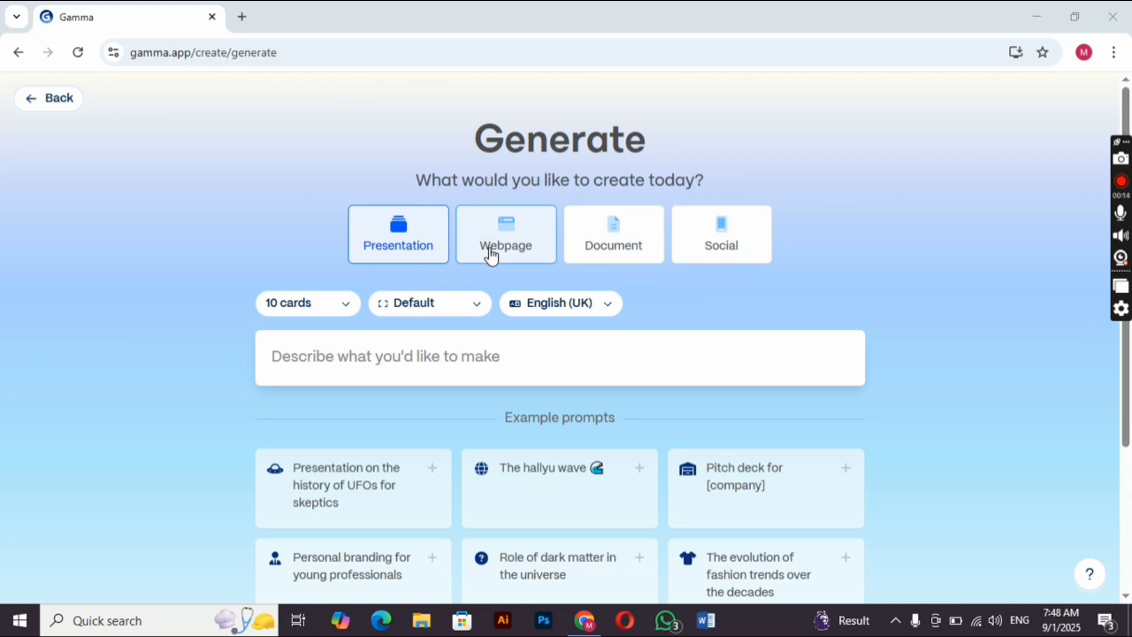
{"action": "left_click", "coordinate": [432, 251]}
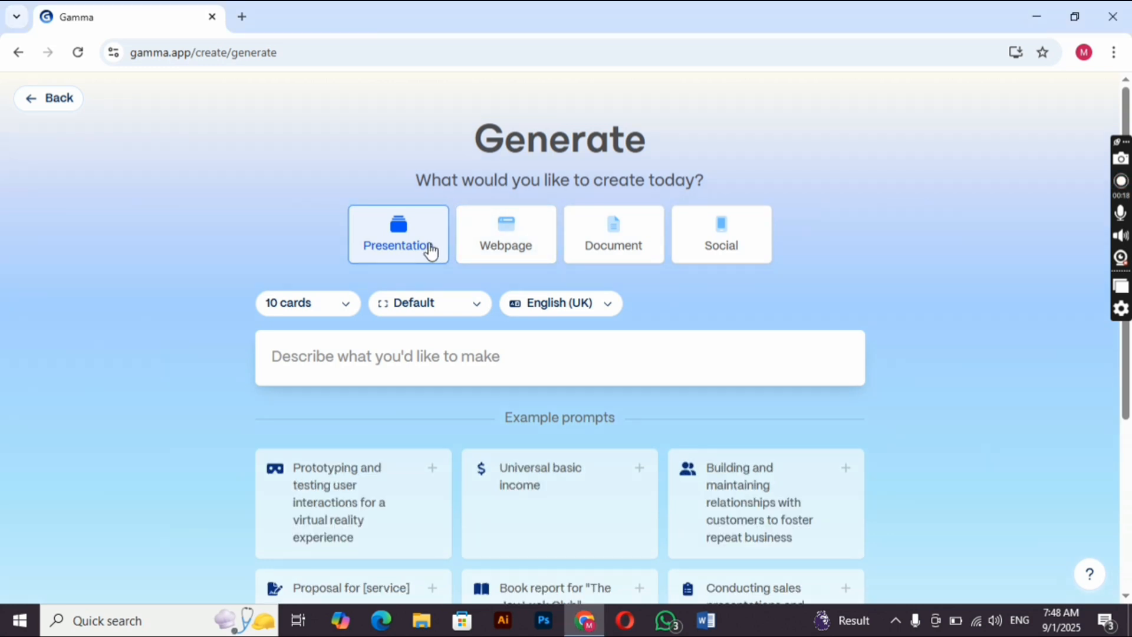
- Set the presentation to 10 cards with the Default (Fluid) page style
{"action": "left_click", "coordinate": [352, 314]}
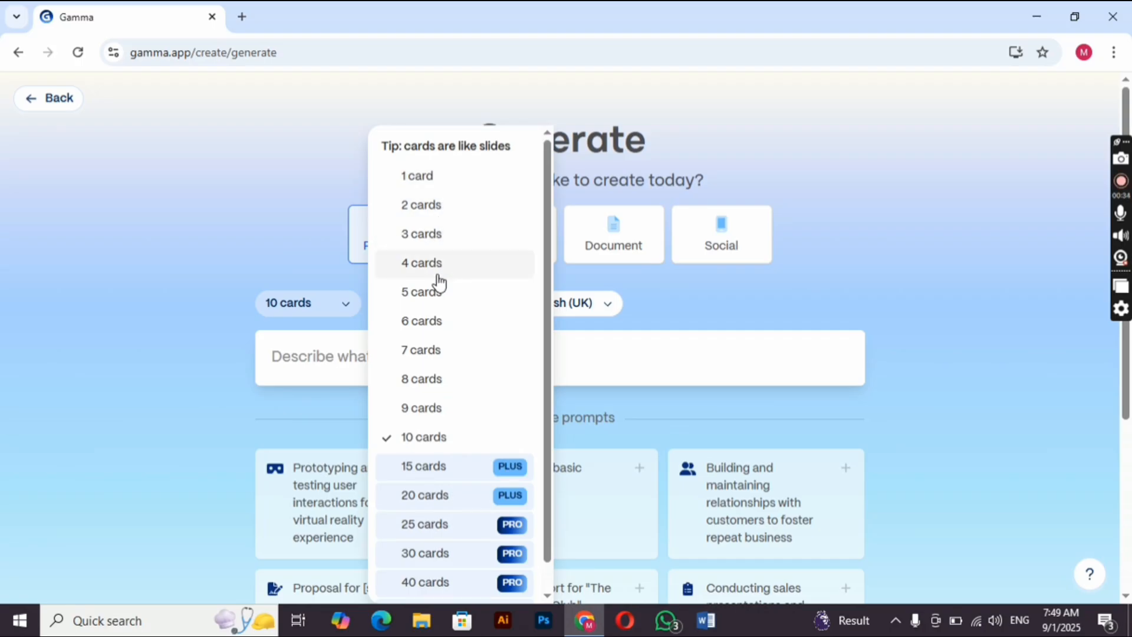
{"action": "left_click", "coordinate": [430, 440]}
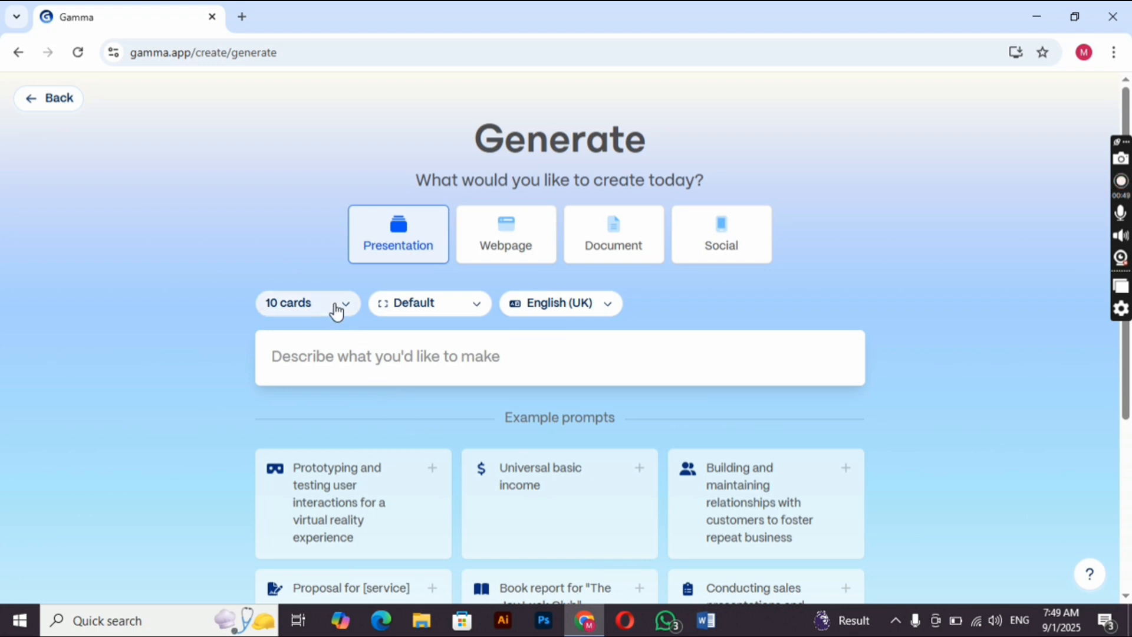
{"action": "left_click", "coordinate": [482, 314]}
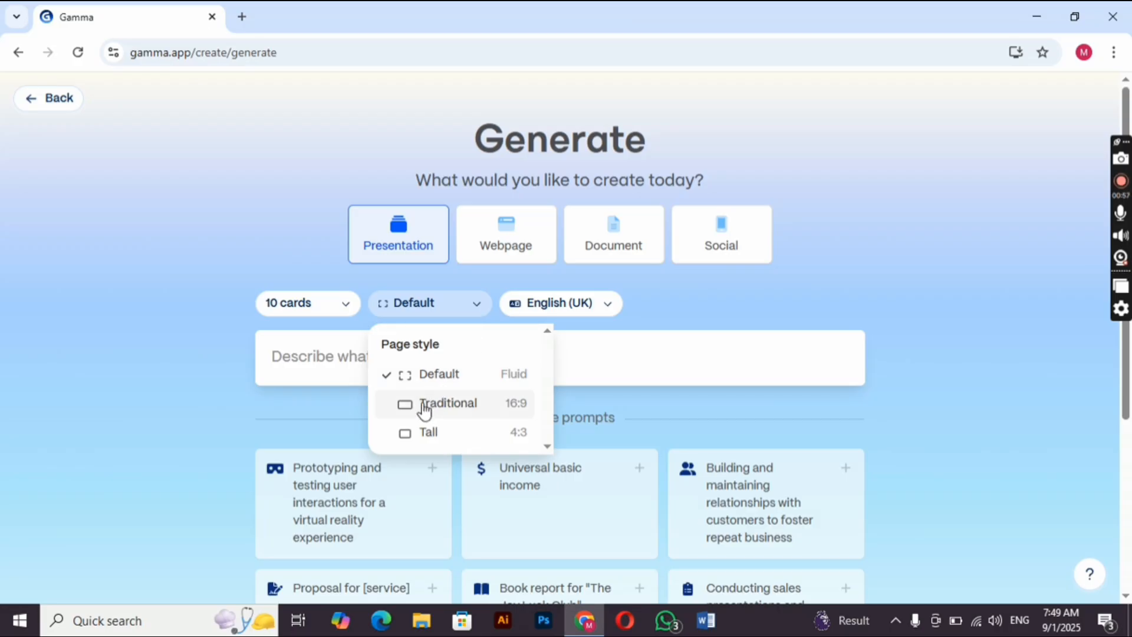
{"action": "left_click", "coordinate": [417, 380]}
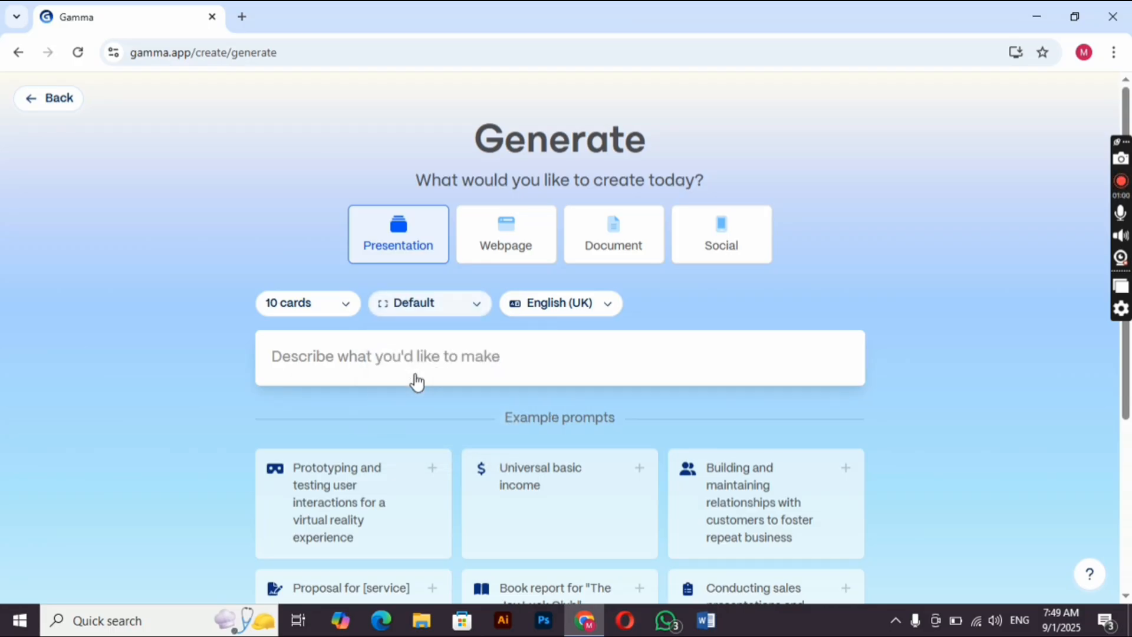
- Look at the available output languages for the presentation, then close the list without choosing another language
{"action": "left_click", "coordinate": [611, 310]}
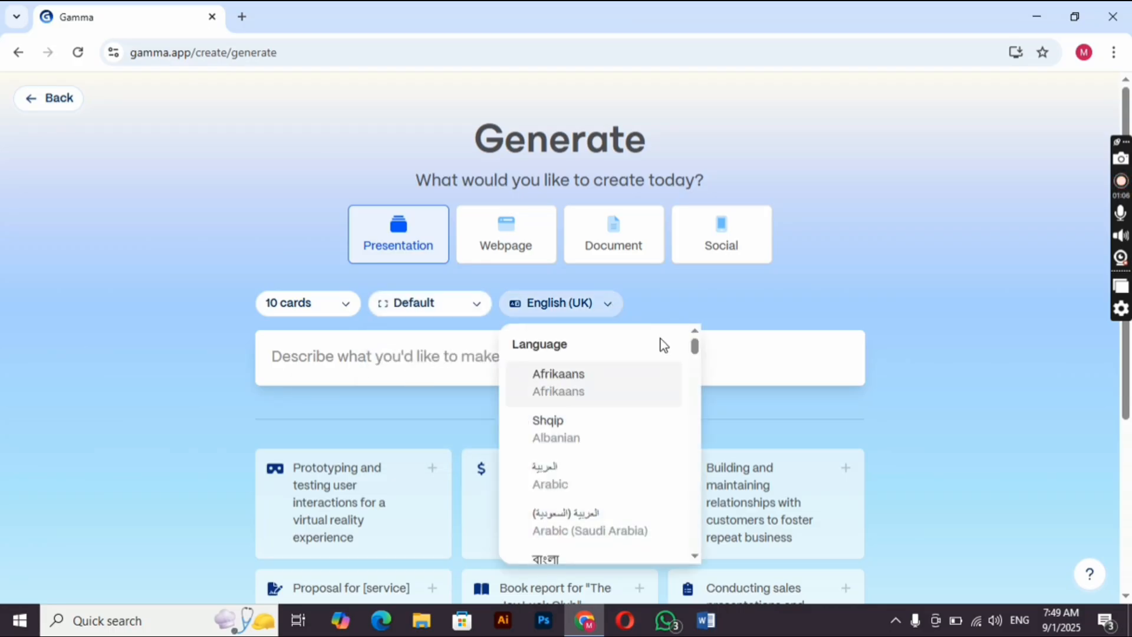
{"action": "mouse_move", "coordinate": [696, 353]}
{"action": "left_mouse_down"}
{"action": "mouse_move", "coordinate": [699, 498]}
{"action": "mouse_move", "coordinate": [684, 409]}
{"action": "mouse_move", "coordinate": [691, 333]}
{"action": "left_mouse_up"}
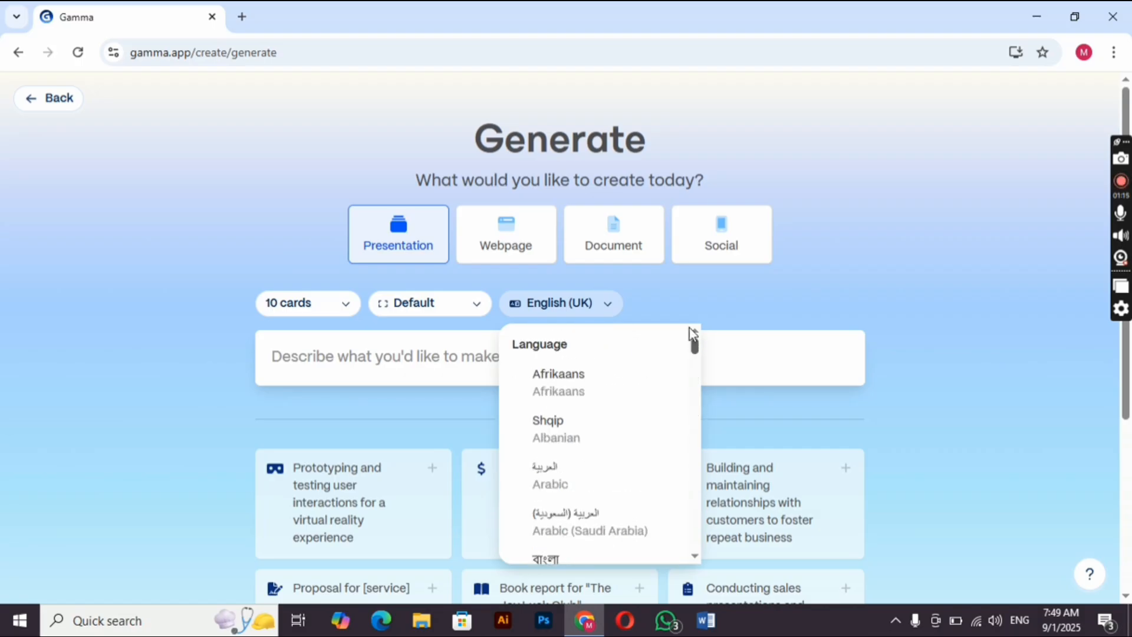
{"action": "left_click", "coordinate": [660, 290]}
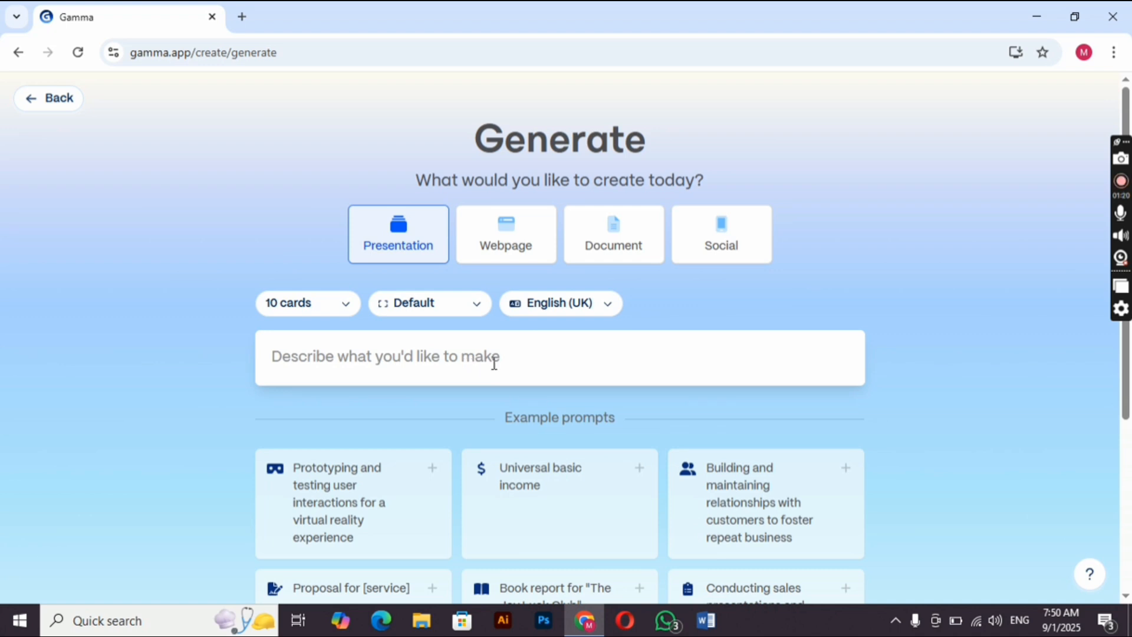
- Enter "Business Marketing" as the presentation prompt and generate its outline
{"action": "left_click", "coordinate": [410, 348]}
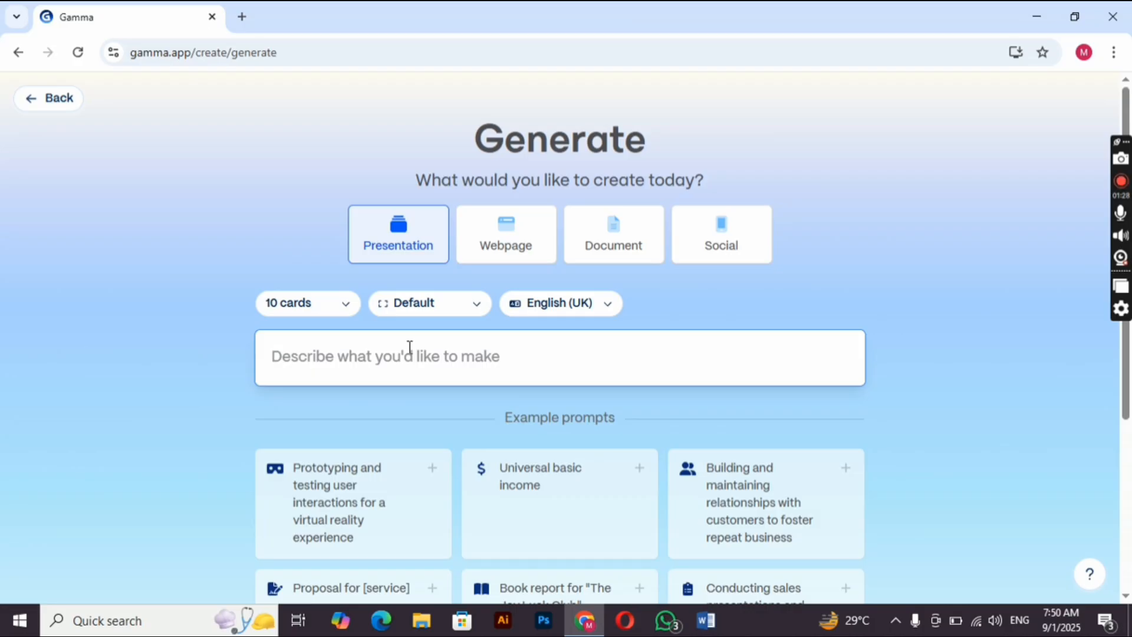
{"action": "type", "text": "Bu"}
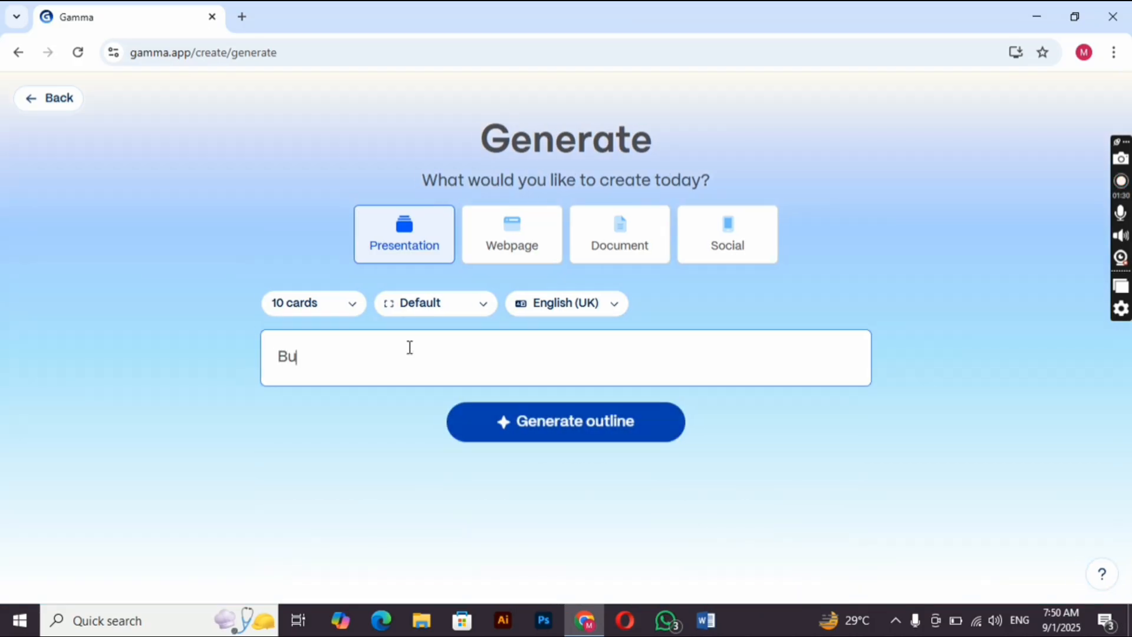
{"action": "type", "text": "siness Mar"}
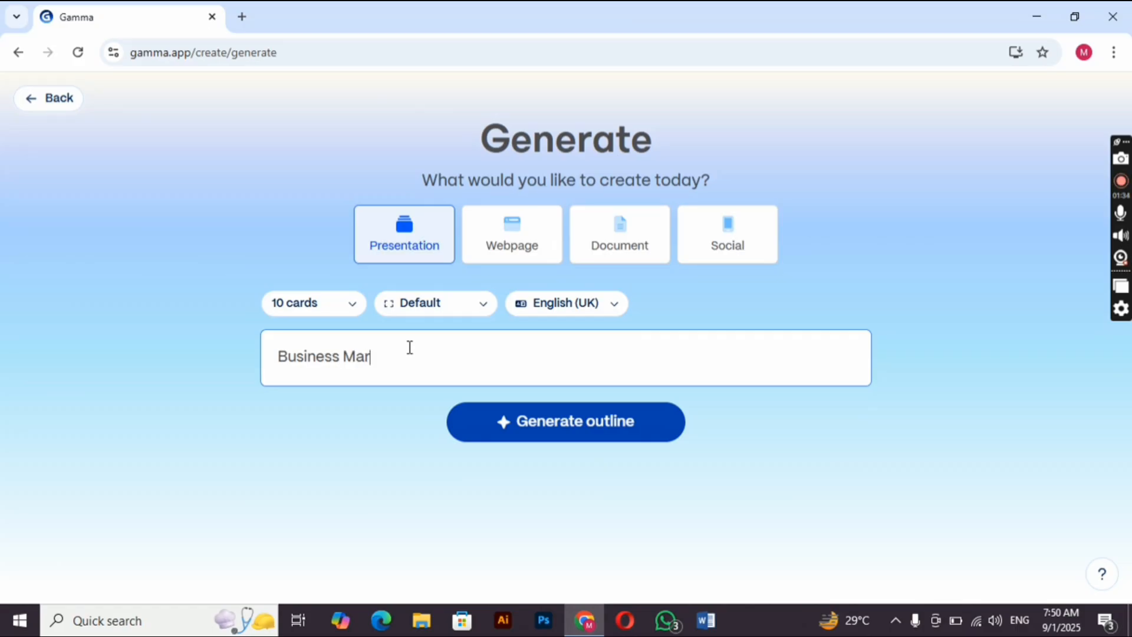
{"action": "type", "text": "keting"}
{"action": "left_click", "coordinate": [565, 431]}
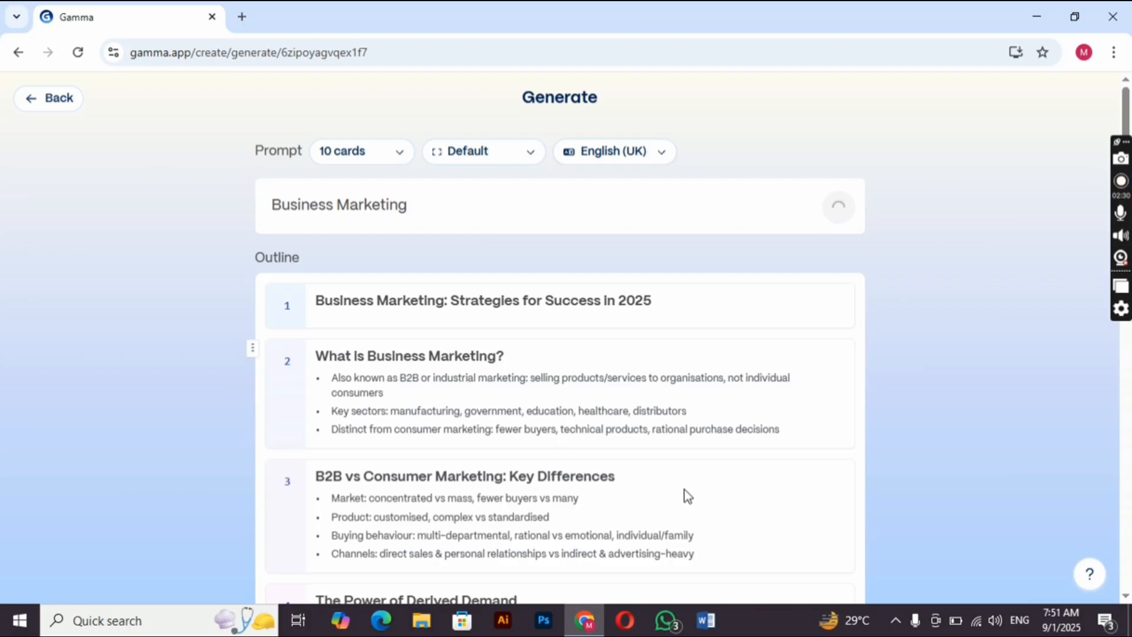
- Review the generated outline from the first card to the conclusion on card 10
{"action": "left_click", "coordinate": [1125, 597]}
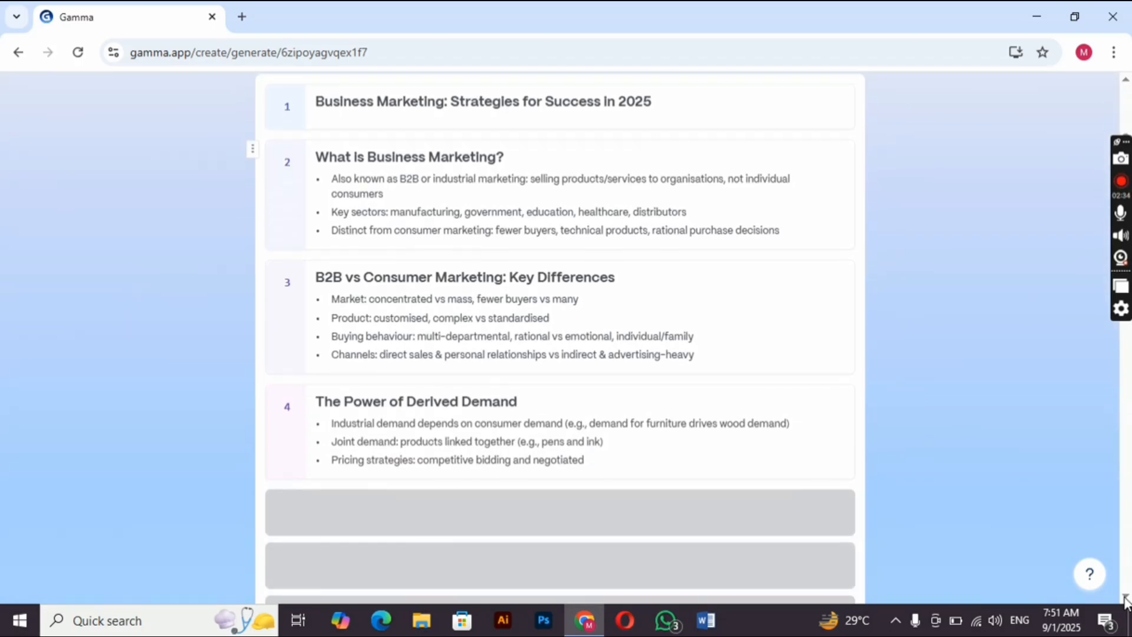
{"action": "left_click", "coordinate": [1125, 598]}
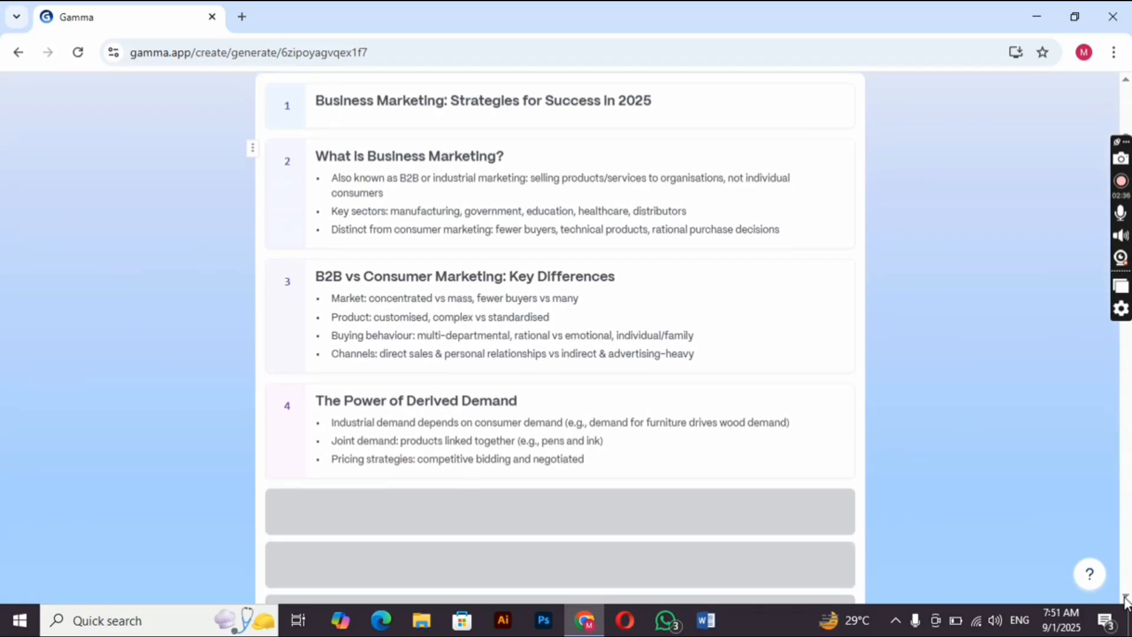
{"action": "left_click", "coordinate": [1126, 598]}
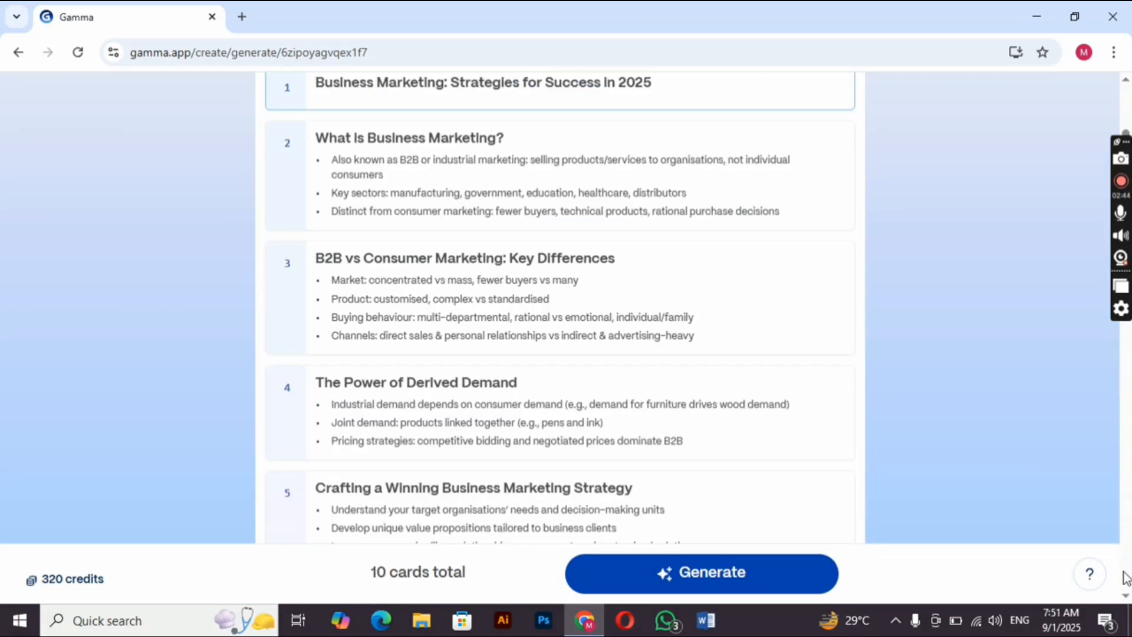
{"action": "scroll", "coordinate": [1126, 598], "scroll_direction": "down", "scroll_amount": 10}
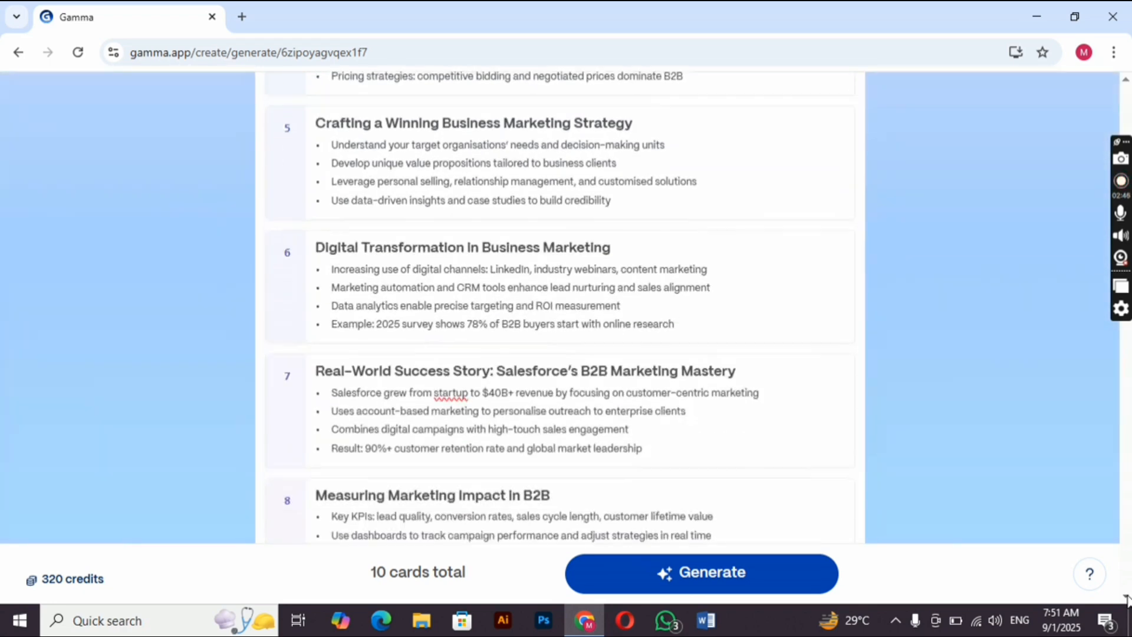
{"action": "scroll", "coordinate": [1127, 599], "scroll_direction": "down", "scroll_amount": 3}
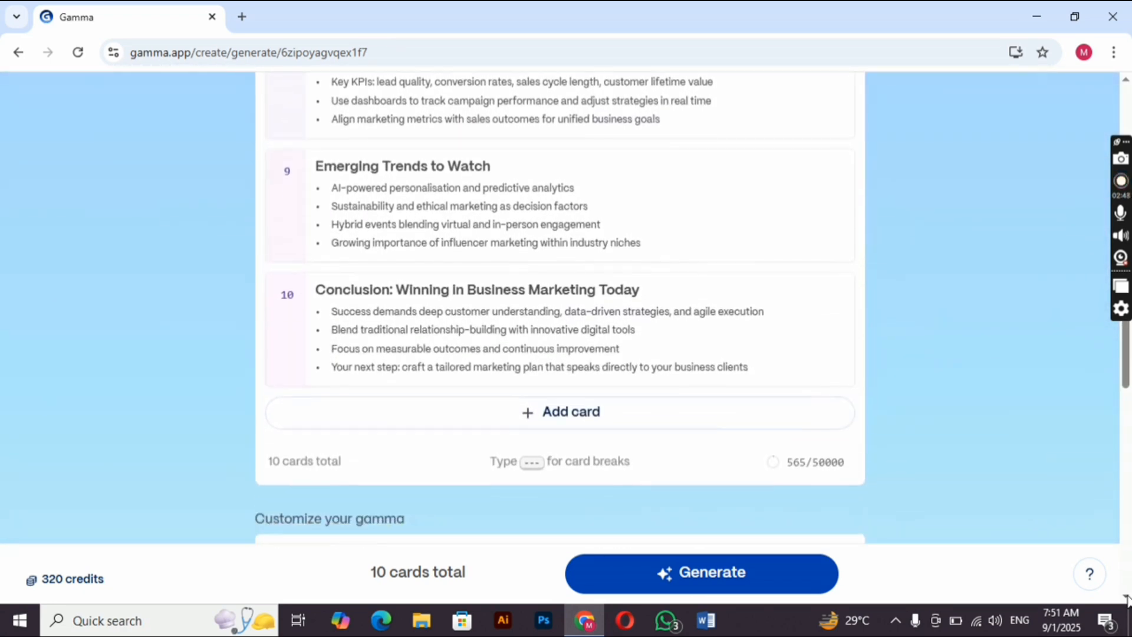
- Set the amount of text per card to Detailed in the customization options
{"action": "scroll", "coordinate": [1129, 413], "scroll_direction": "down", "scroll_amount": 3}
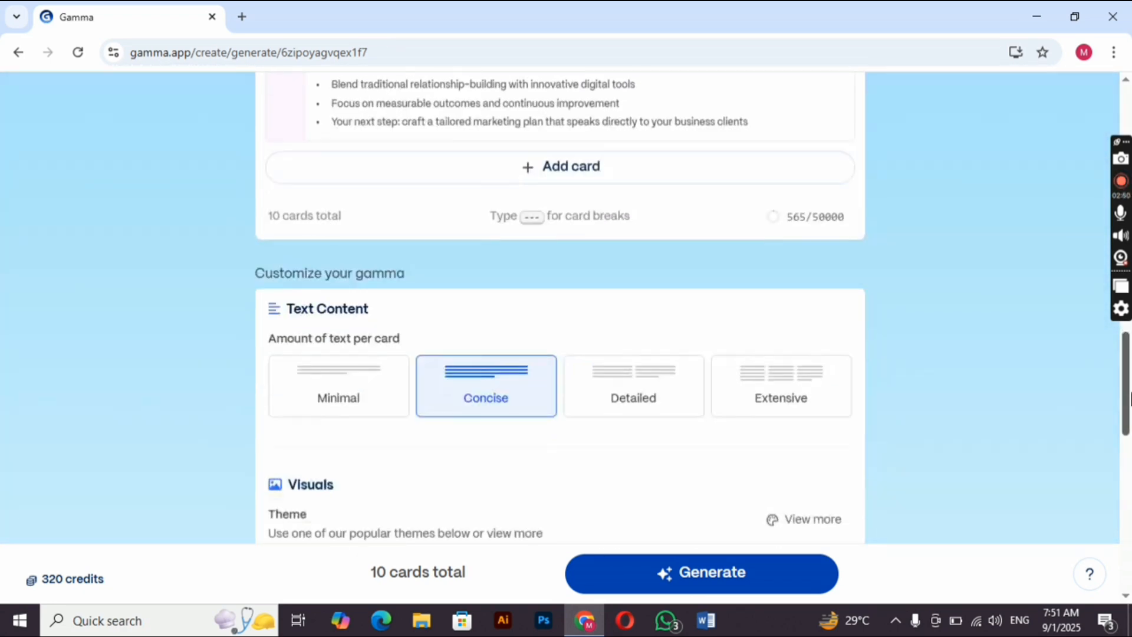
{"action": "left_click_drag", "start_coordinate": [1128, 378], "coordinate": [1129, 419]}
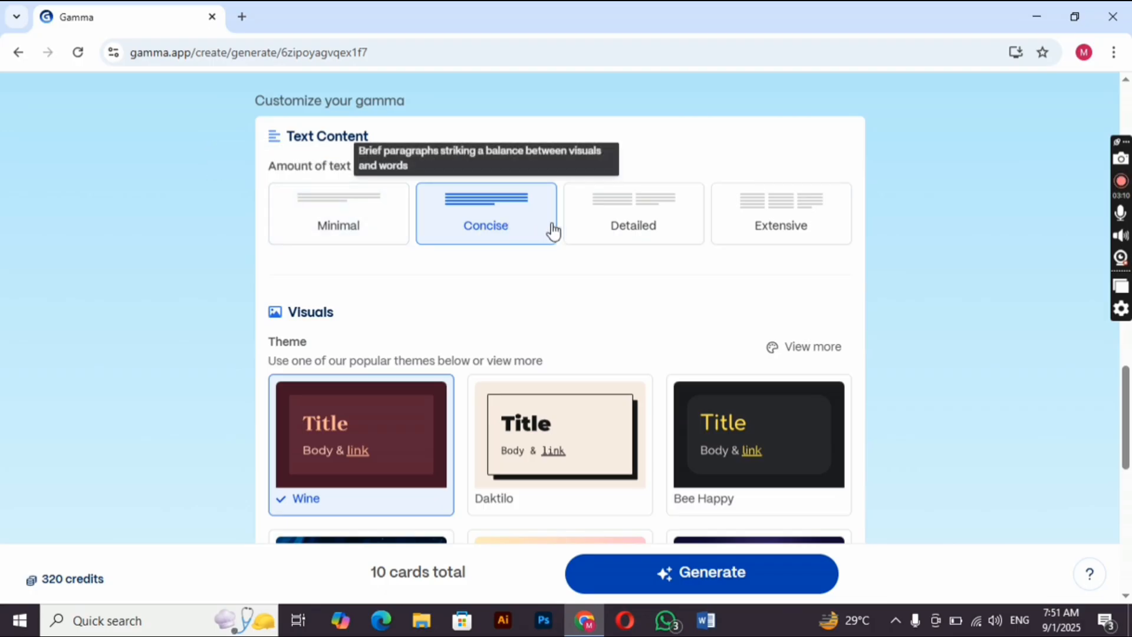
{"action": "left_click", "coordinate": [647, 224]}
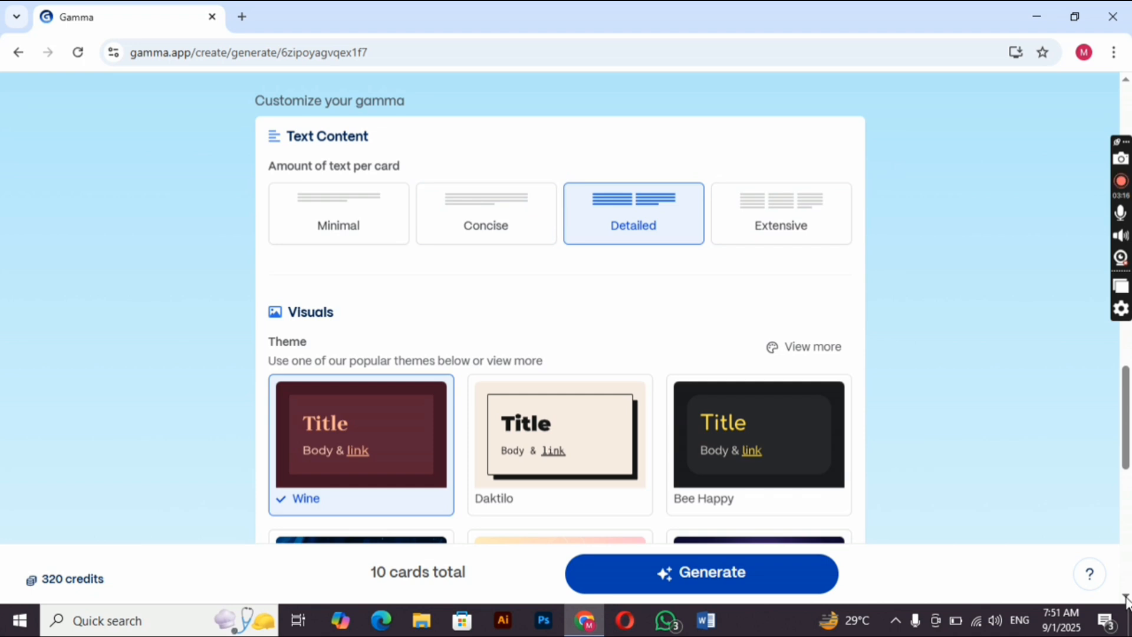
- Open the full collection of themes for the presentation and go to the beginning of the list
{"action": "scroll", "coordinate": [1126, 600], "scroll_direction": "down", "scroll_amount": 3}
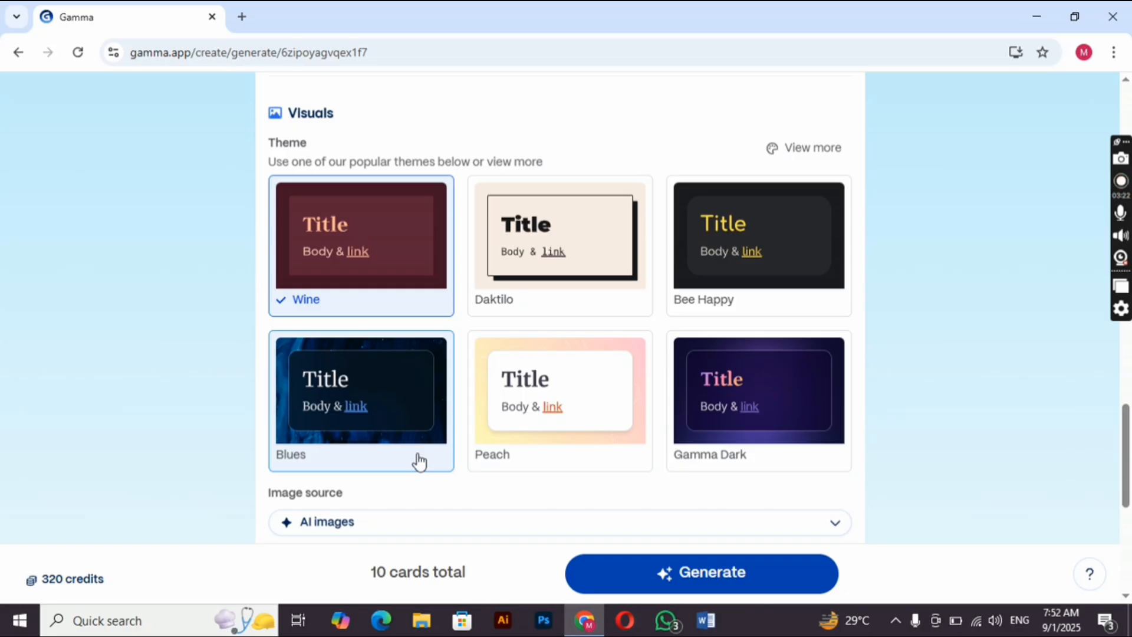
{"action": "left_click", "coordinate": [810, 156]}
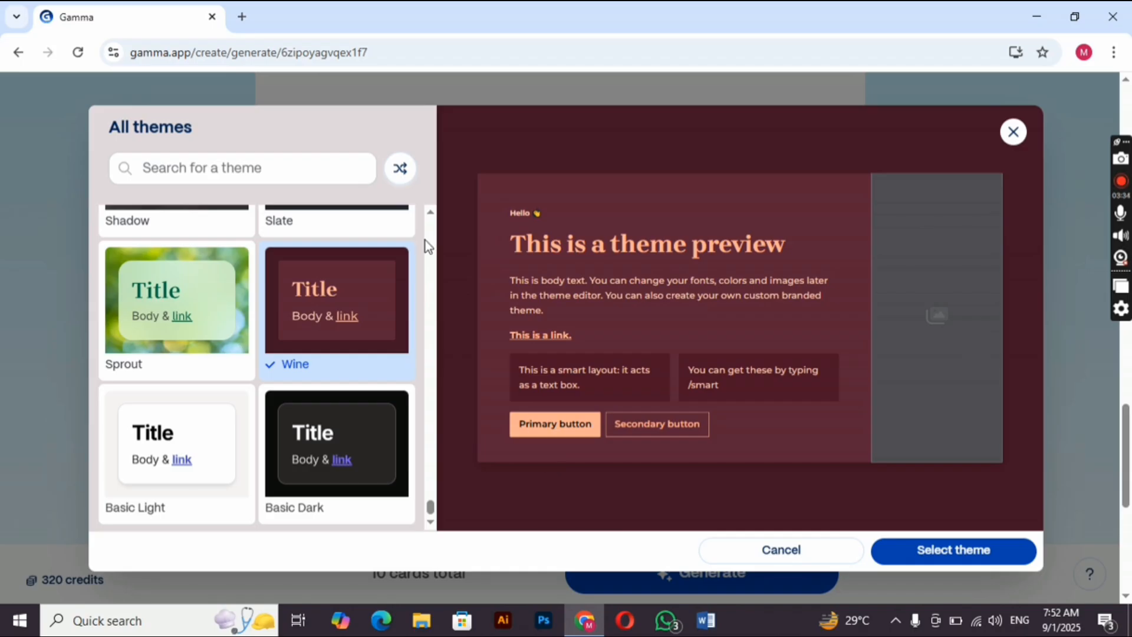
{"action": "scroll", "coordinate": [433, 377], "scroll_direction": "up", "scroll_amount": 10}
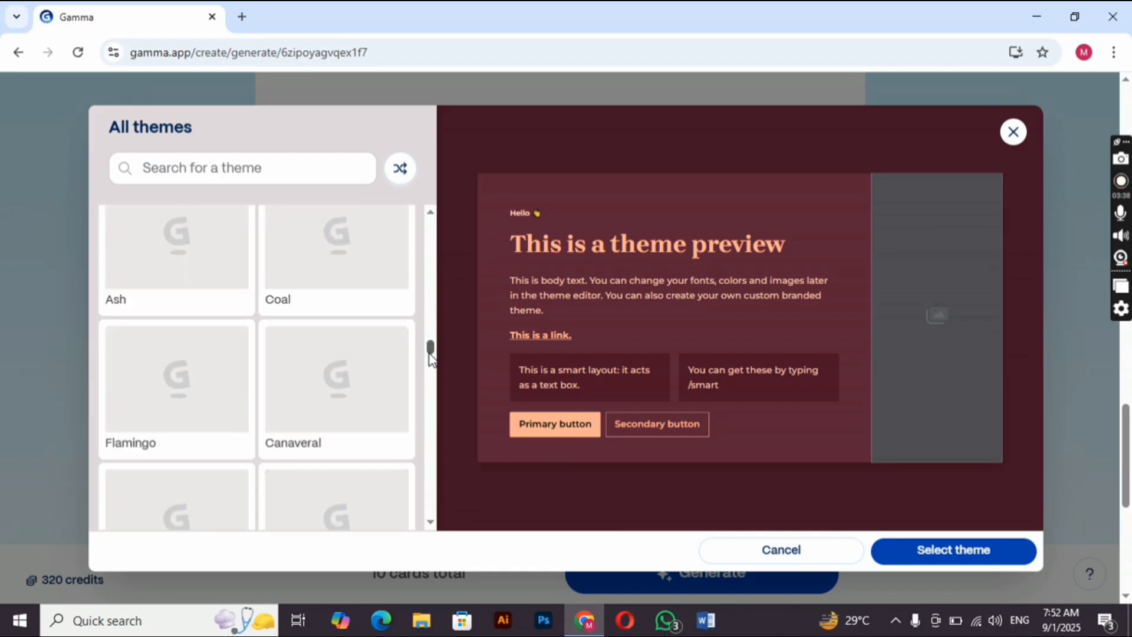
{"action": "left_click_drag", "start_coordinate": [429, 355], "coordinate": [429, 227]}
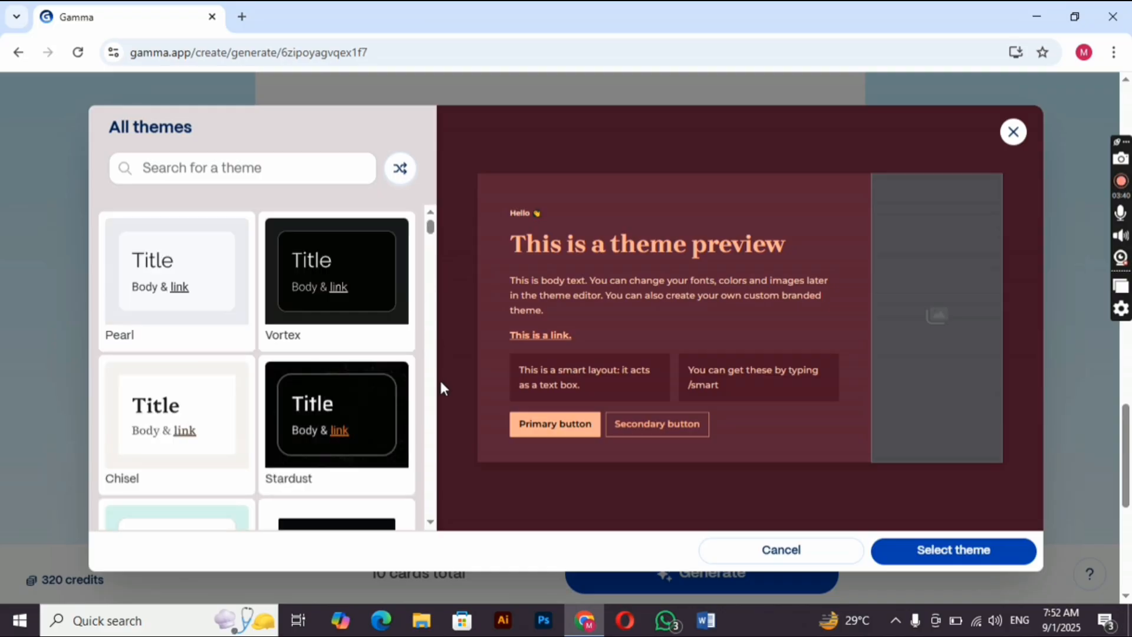
- Preview the Pearl, Vortex, Nebulae and Night Sky themes one after another
{"action": "left_click", "coordinate": [207, 288]}
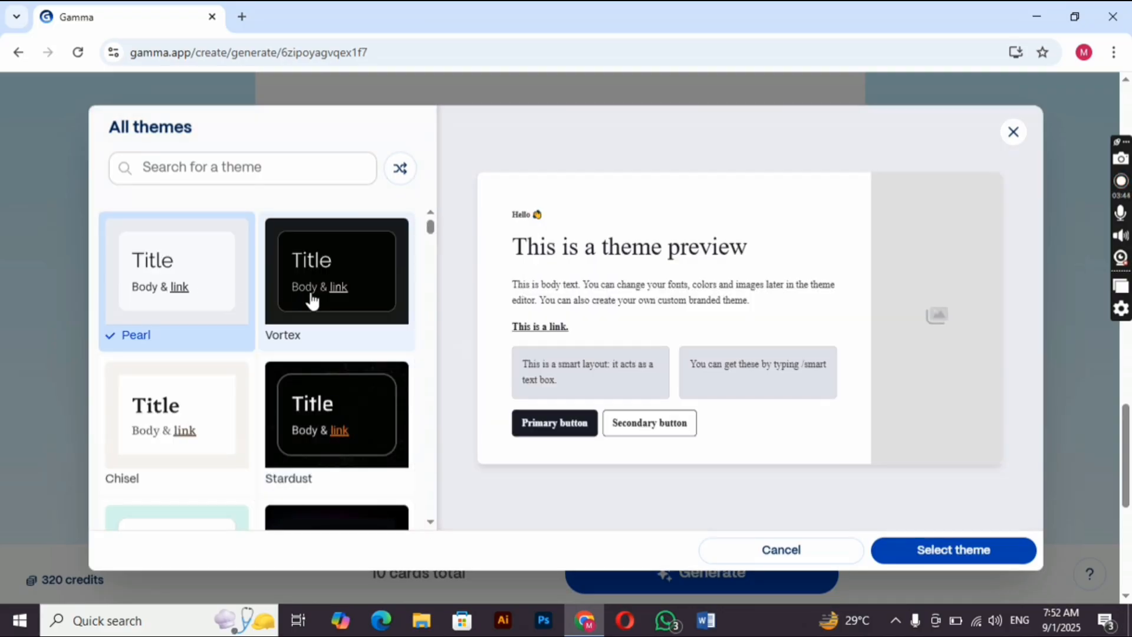
{"action": "left_click", "coordinate": [312, 301]}
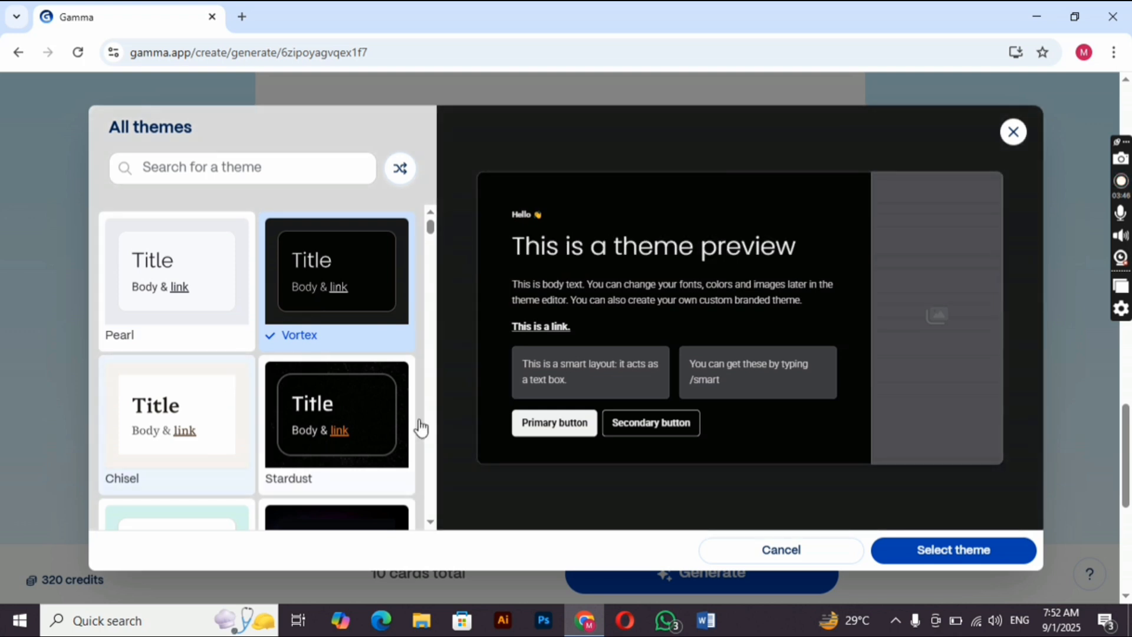
{"action": "scroll", "coordinate": [431, 522], "scroll_direction": "down", "scroll_amount": 3}
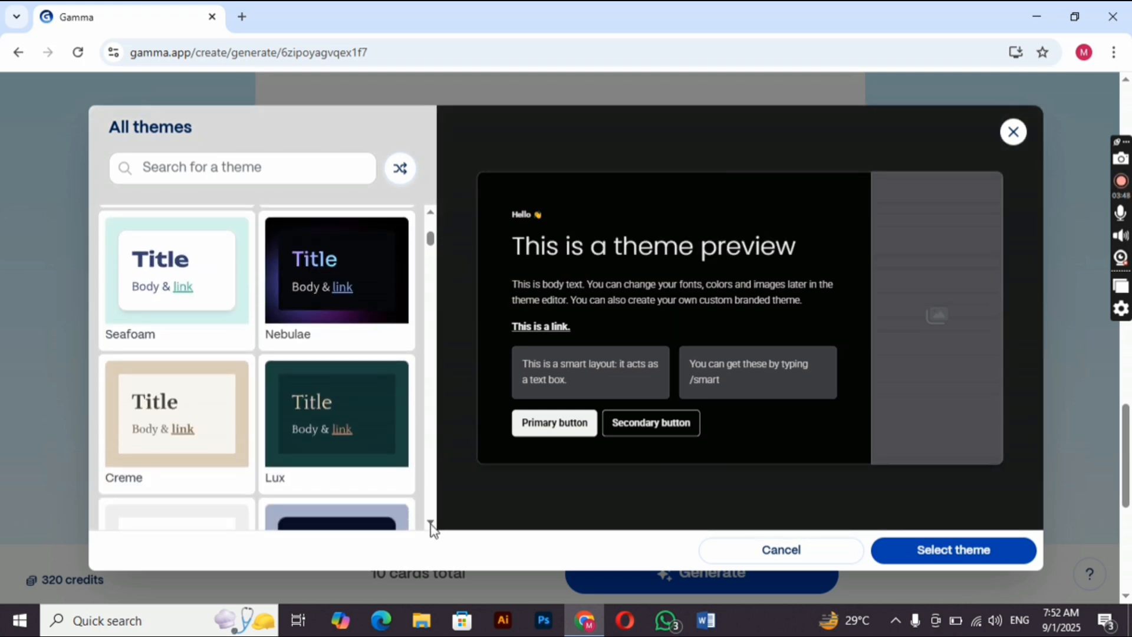
{"action": "left_click", "coordinate": [328, 330]}
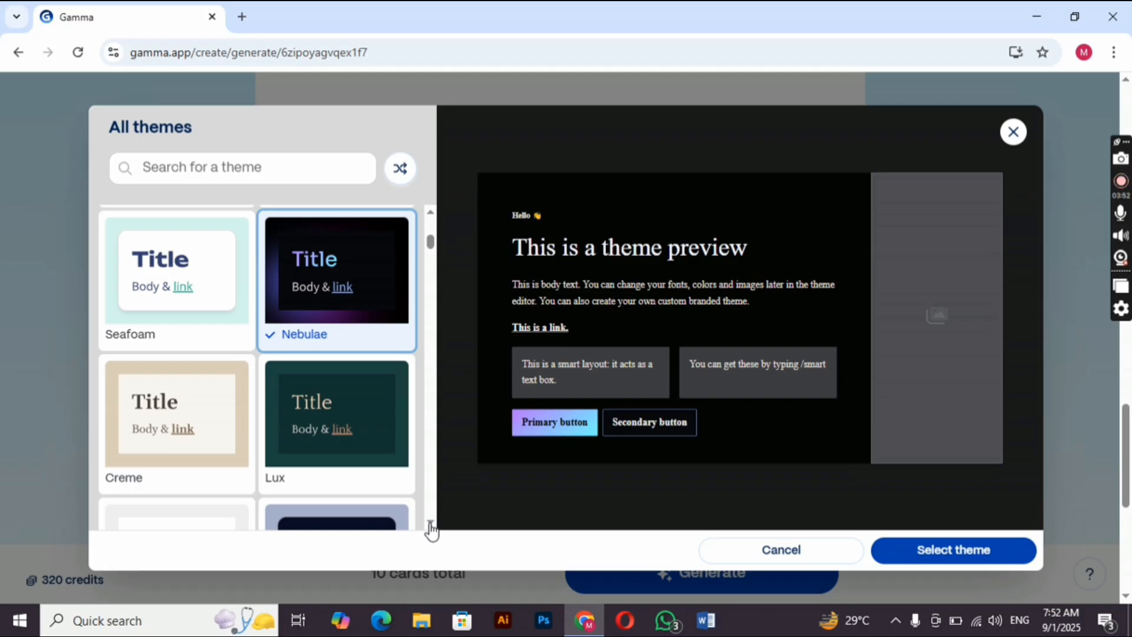
{"action": "scroll", "coordinate": [430, 521], "scroll_direction": "down", "scroll_amount": 5}
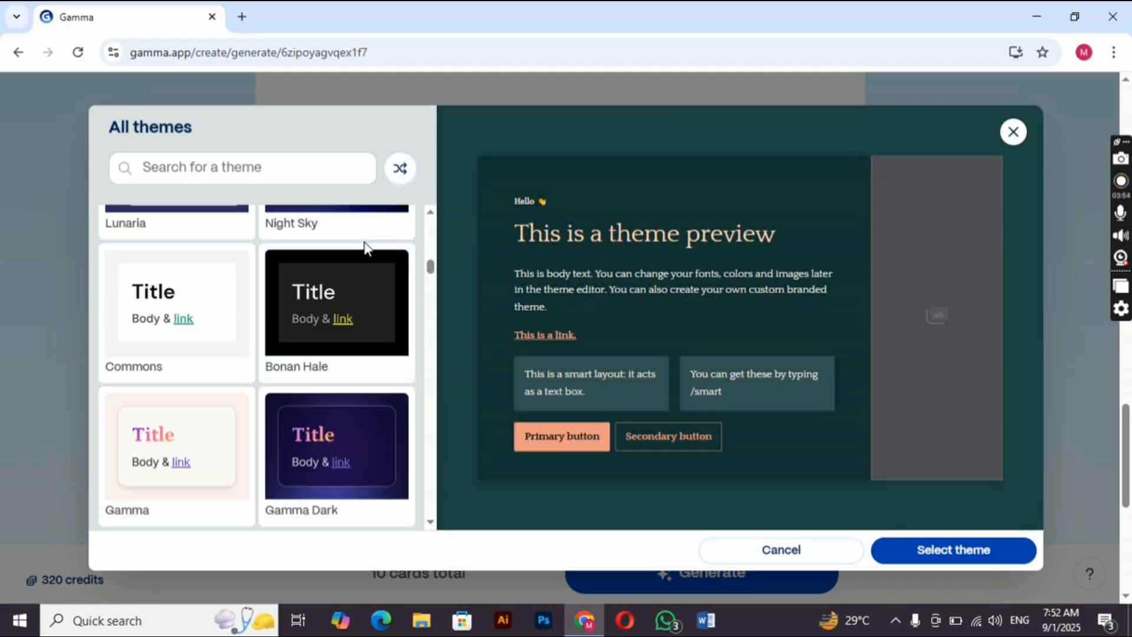
{"action": "left_click", "coordinate": [355, 236]}
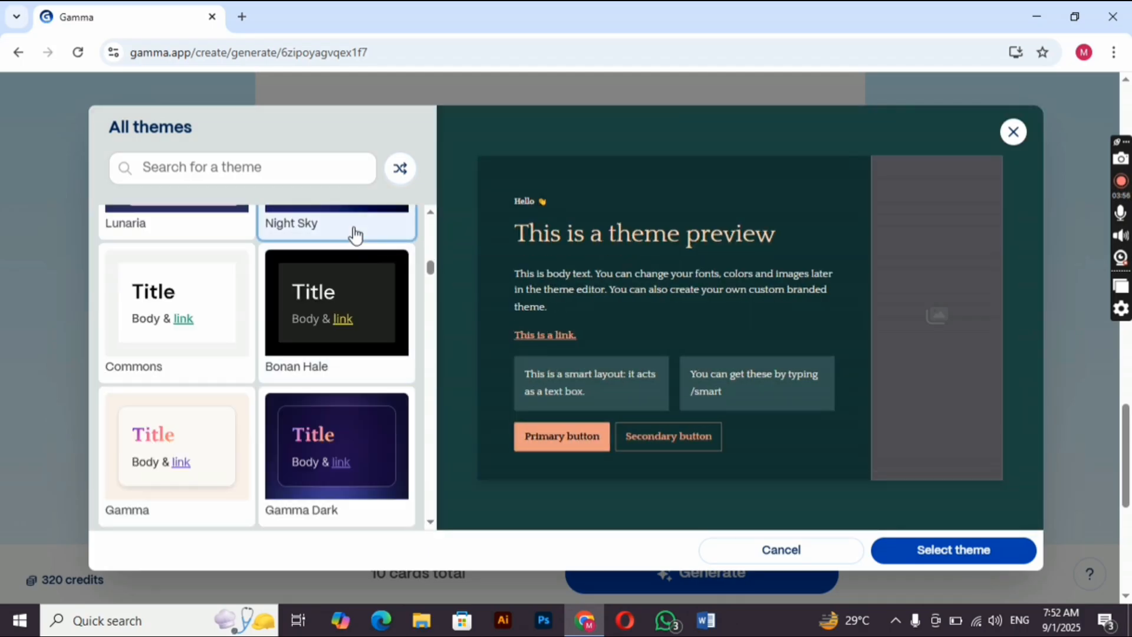
{"action": "left_click", "coordinate": [355, 235]}
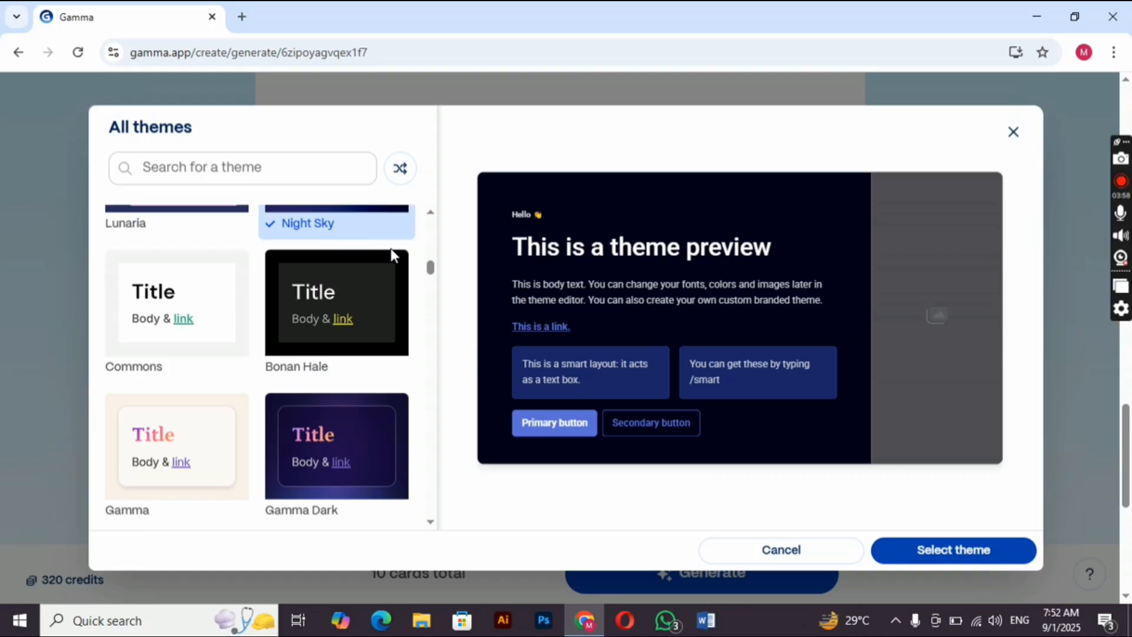
- Choose the Lux theme and apply it to the presentation
{"action": "left_click_drag", "start_coordinate": [430, 265], "coordinate": [432, 243]}
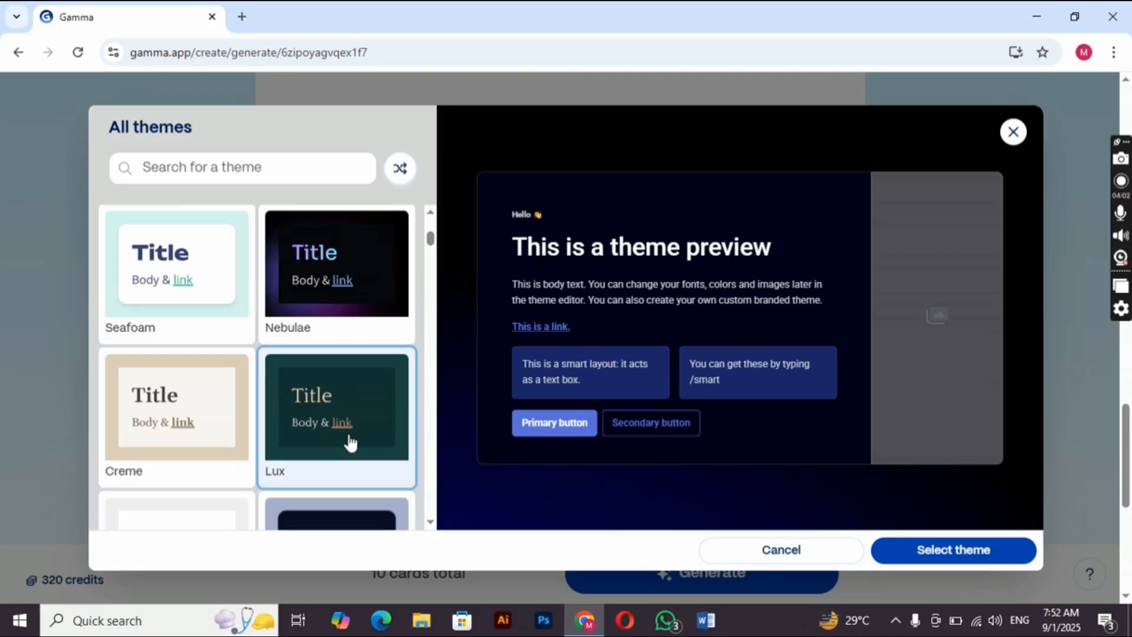
{"action": "left_click", "coordinate": [351, 443]}
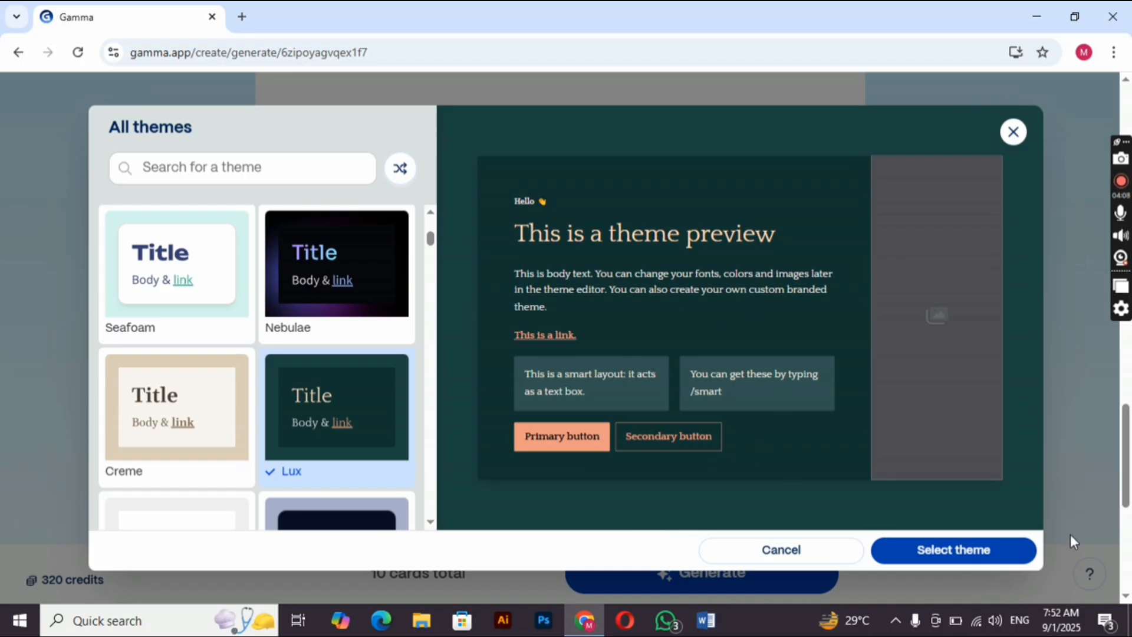
{"action": "left_click", "coordinate": [981, 563]}
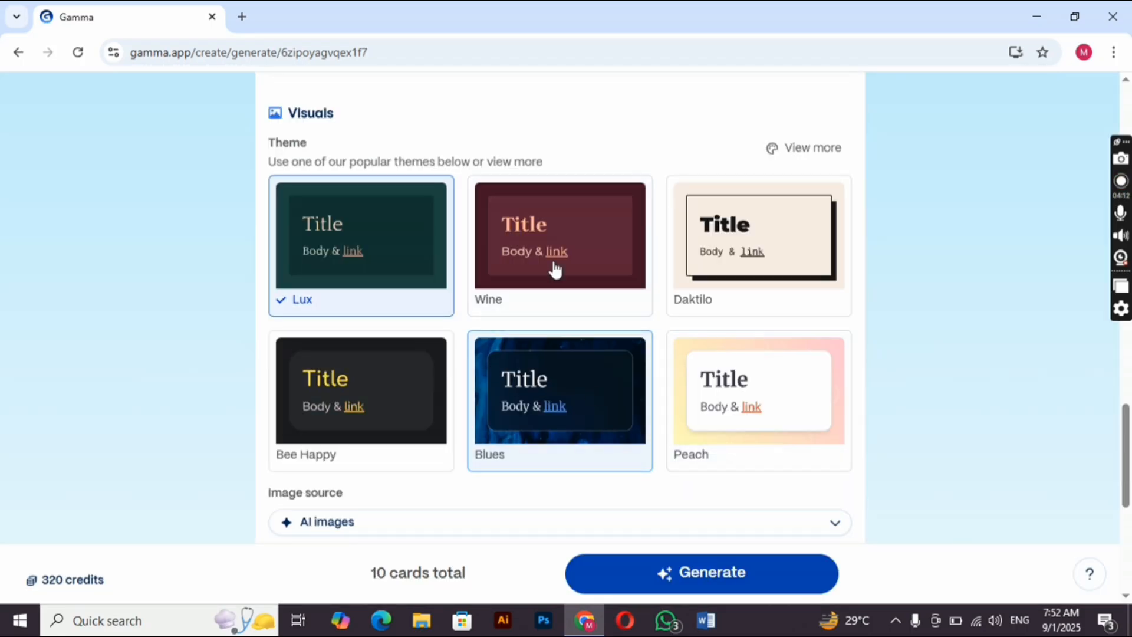
- Generate the presentation, keeping AI images as image source, Auto-select as image model and Illustration as art style, without extra keywords
{"action": "left_click_drag", "start_coordinate": [1130, 418], "coordinate": [1131, 470]}
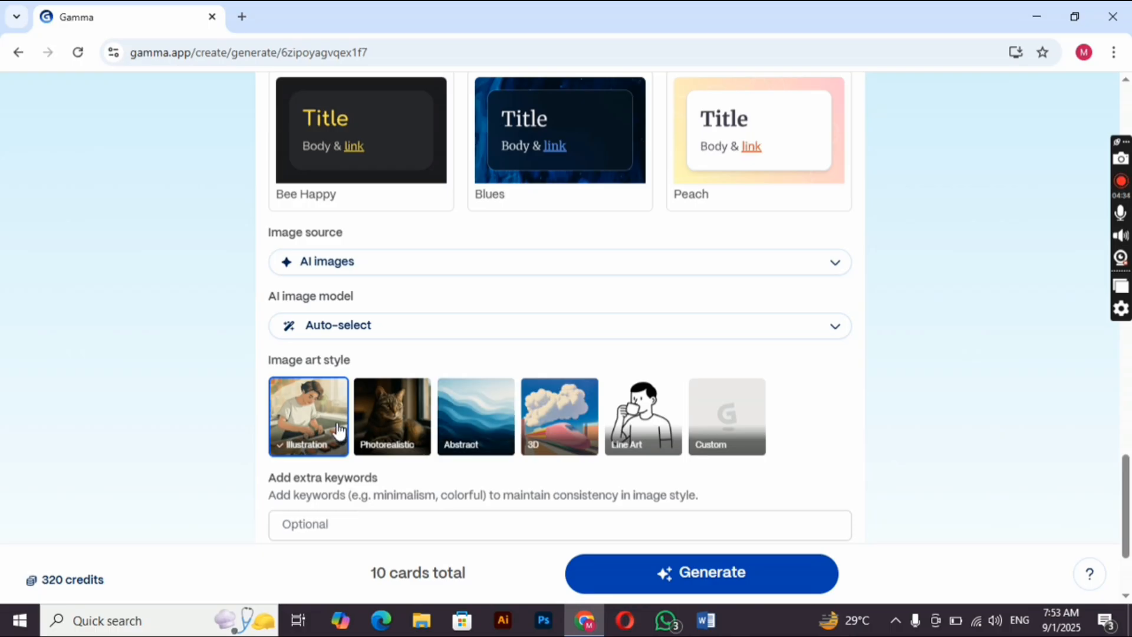
{"action": "left_click", "coordinate": [1126, 597]}
{"action": "left_click", "coordinate": [1126, 596]}
{"action": "left_click", "coordinate": [1126, 596]}
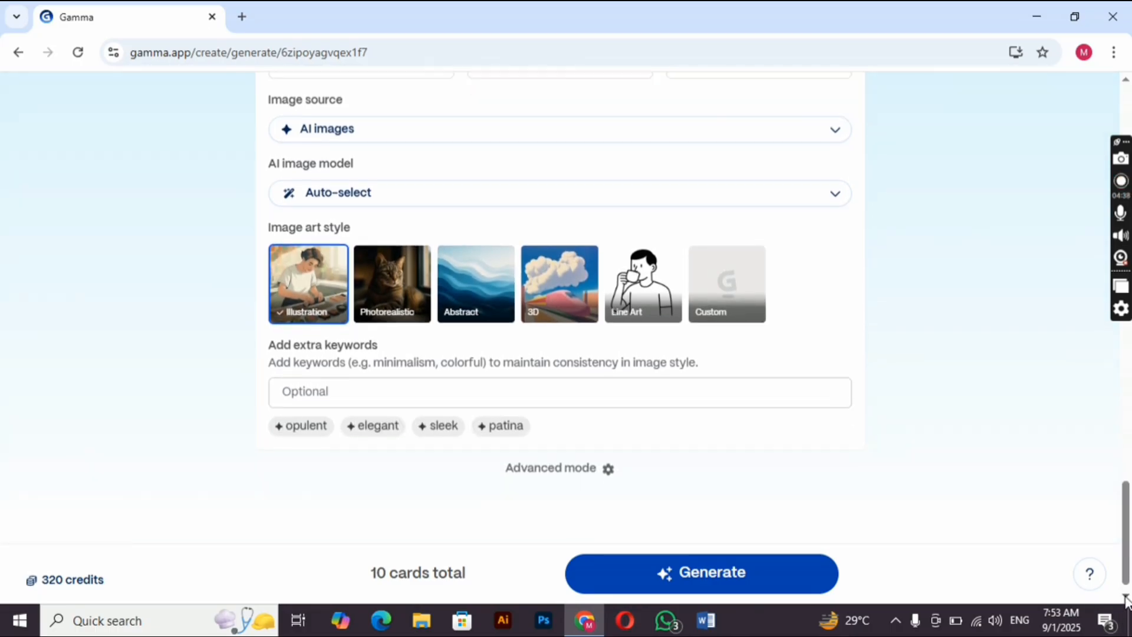
{"action": "left_click", "coordinate": [1126, 596]}
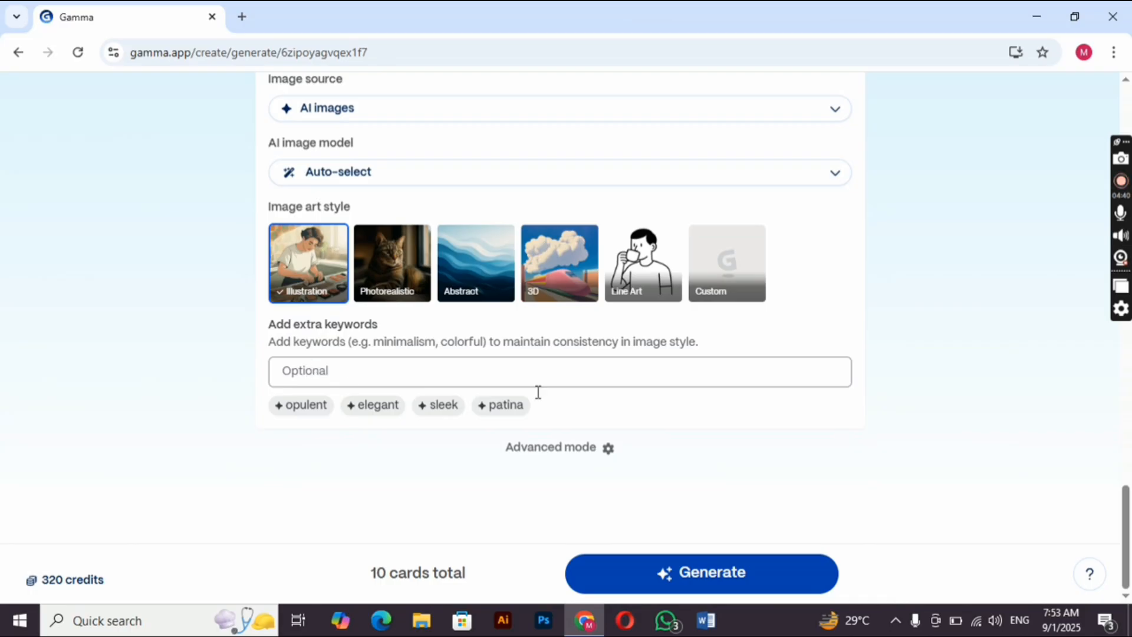
{"action": "left_click_drag", "start_coordinate": [1129, 534], "coordinate": [1129, 575]}
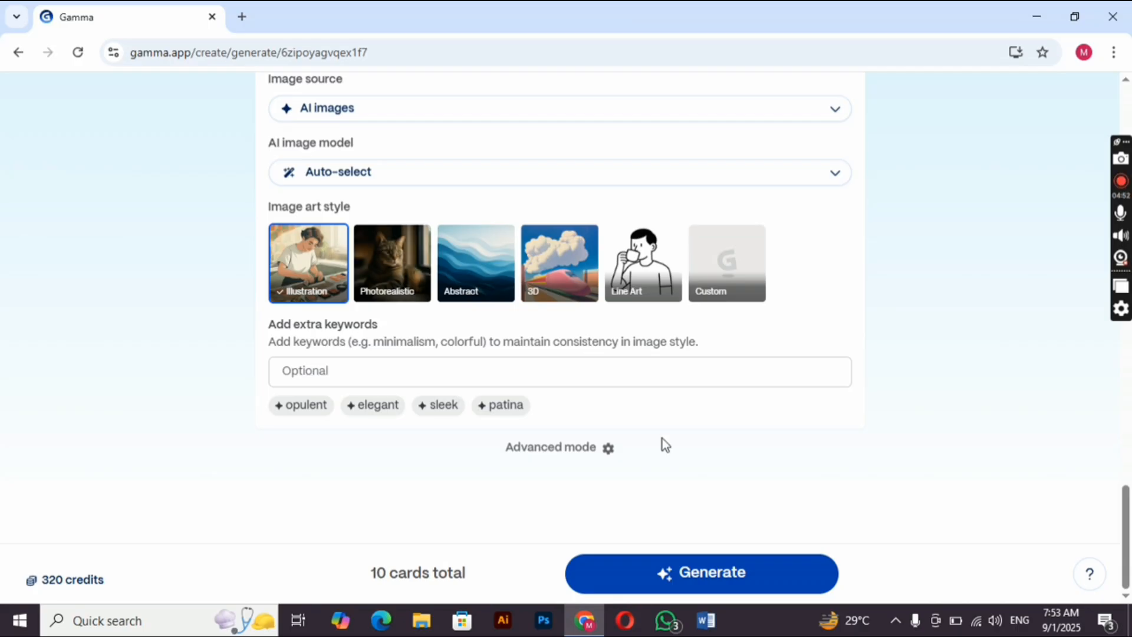
{"action": "left_click", "coordinate": [673, 572]}
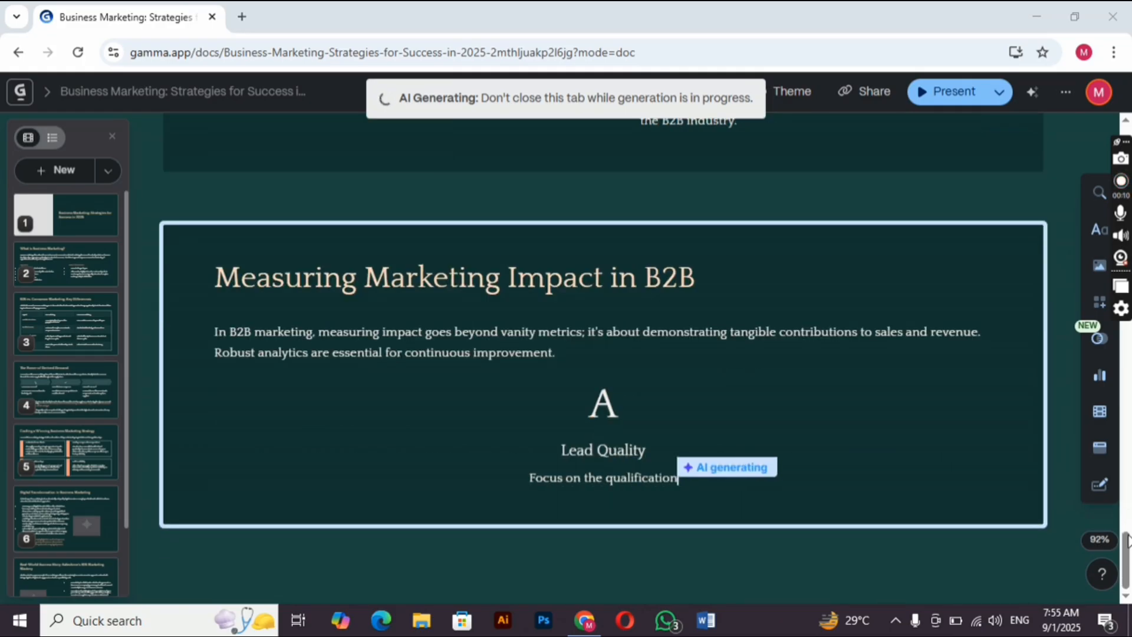
- Look through the generated Business Marketing presentation and return to its title card
{"action": "scroll", "coordinate": [1128, 537], "scroll_direction": "up", "scroll_amount": 2}
{"action": "left_click_drag", "start_coordinate": [1127, 537], "coordinate": [1131, 427]}
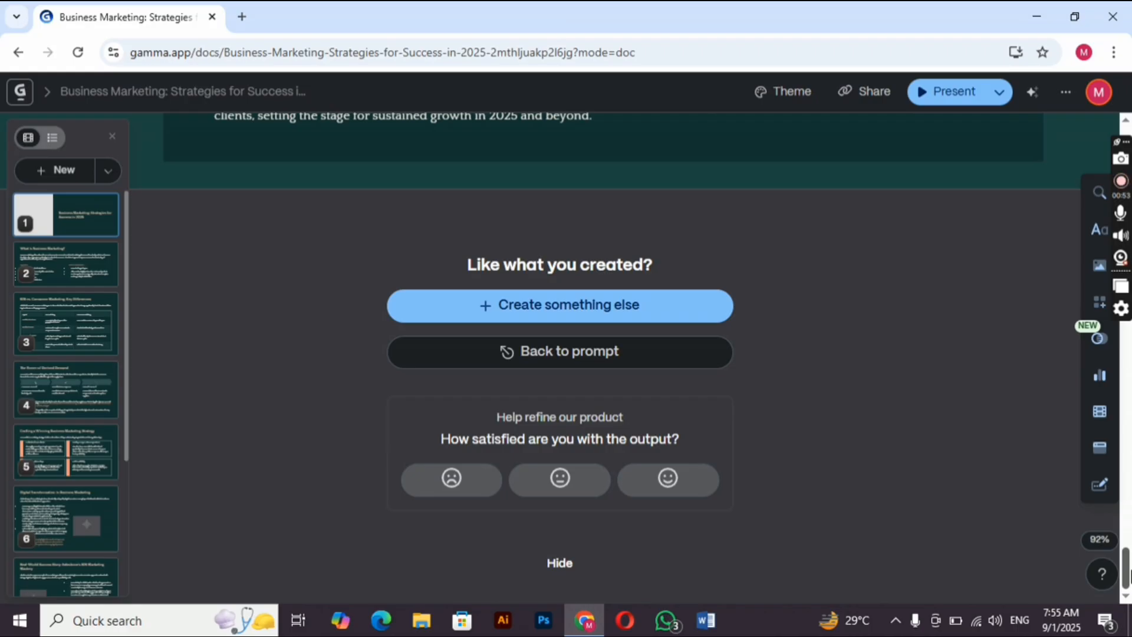
{"action": "left_click_drag", "start_coordinate": [1126, 571], "coordinate": [1127, 254]}
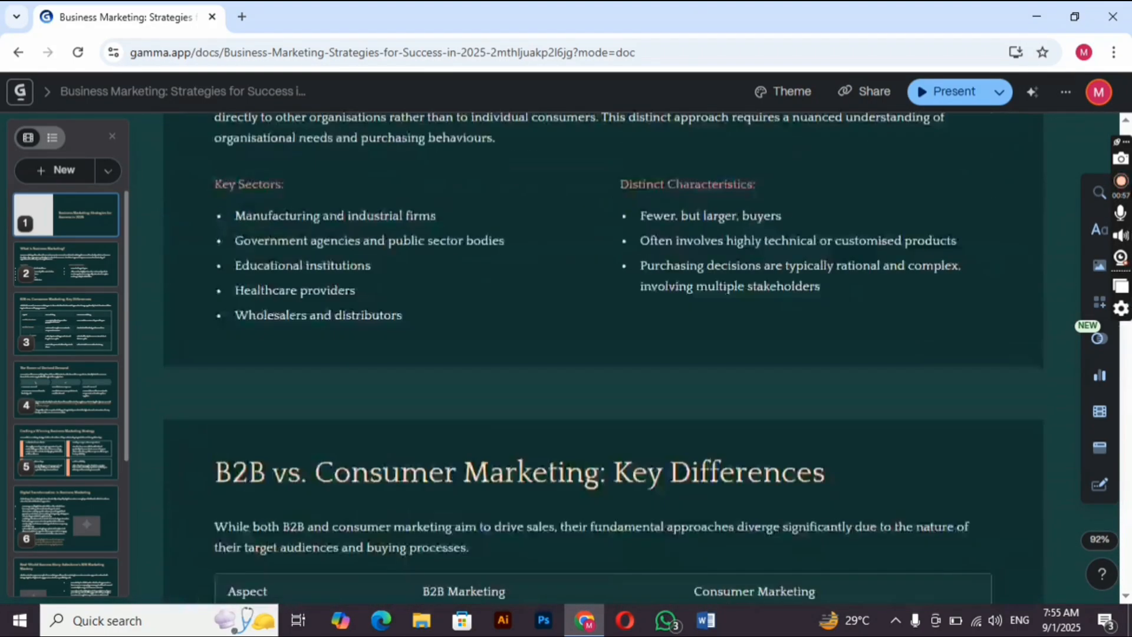
{"action": "left_click_drag", "start_coordinate": [1127, 177], "coordinate": [1127, 133]}
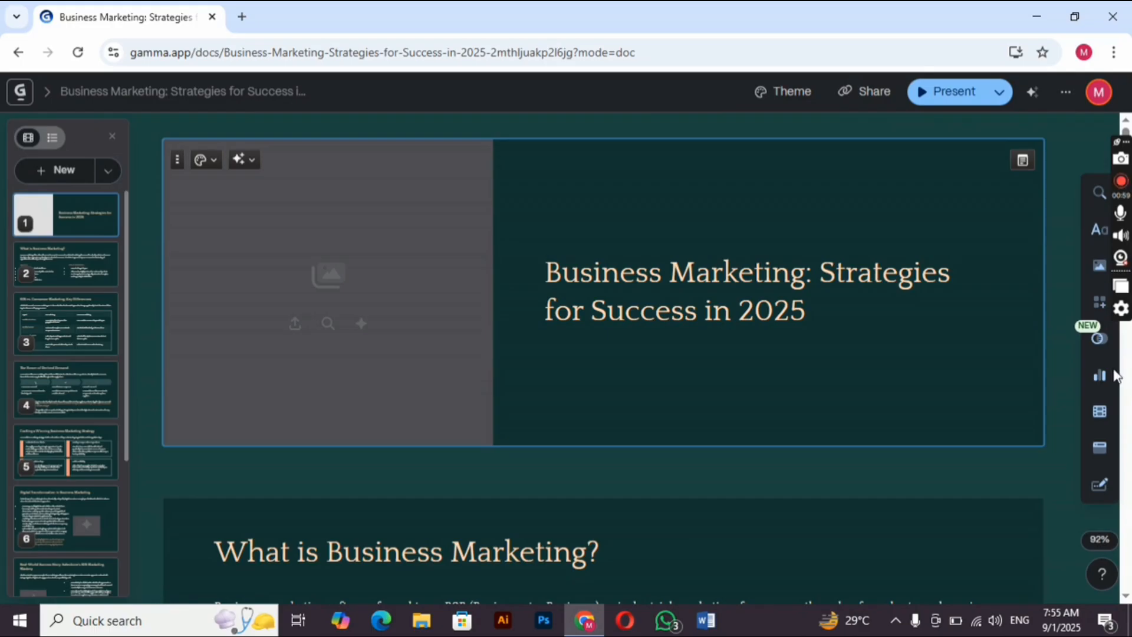
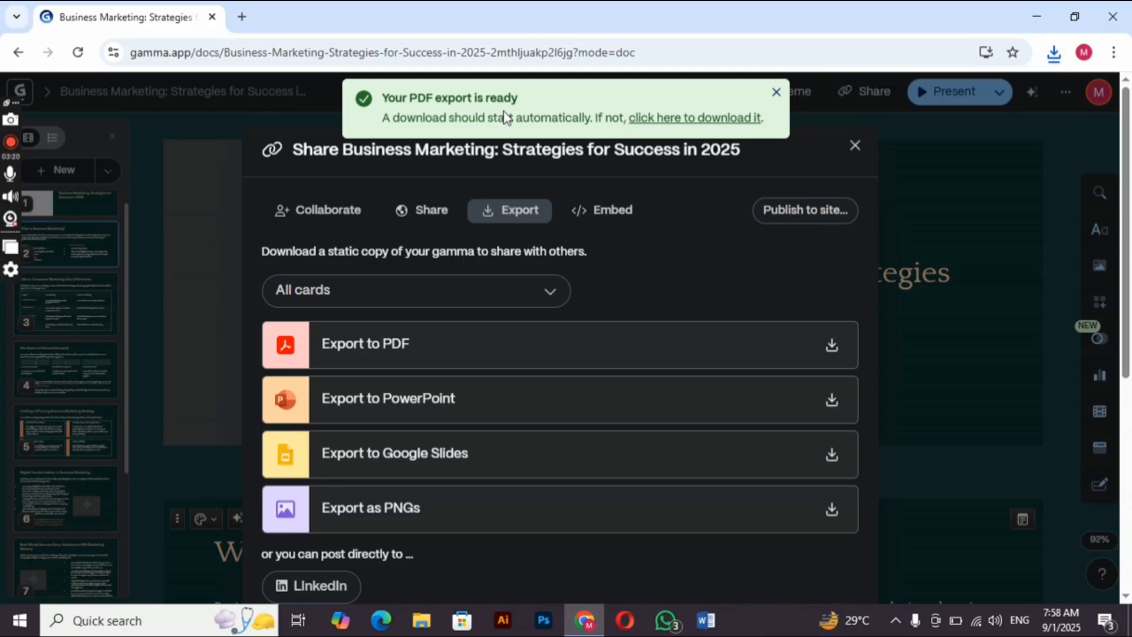
- Return to the Business Marketing prompt and outline page and set the output language to Urdu
{"action": "left_click", "coordinate": [18, 53]}
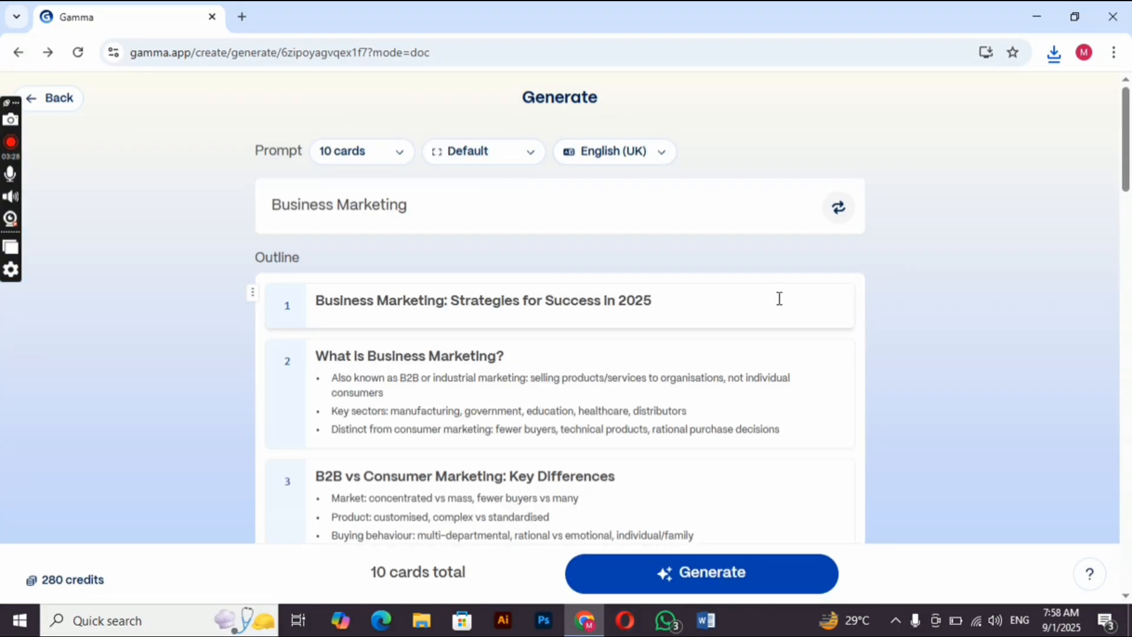
{"action": "mouse_move", "coordinate": [1130, 157]}
{"action": "left_mouse_down"}
{"action": "mouse_move", "coordinate": [1130, 231]}
{"action": "mouse_move", "coordinate": [1130, 136]}
{"action": "left_mouse_up"}
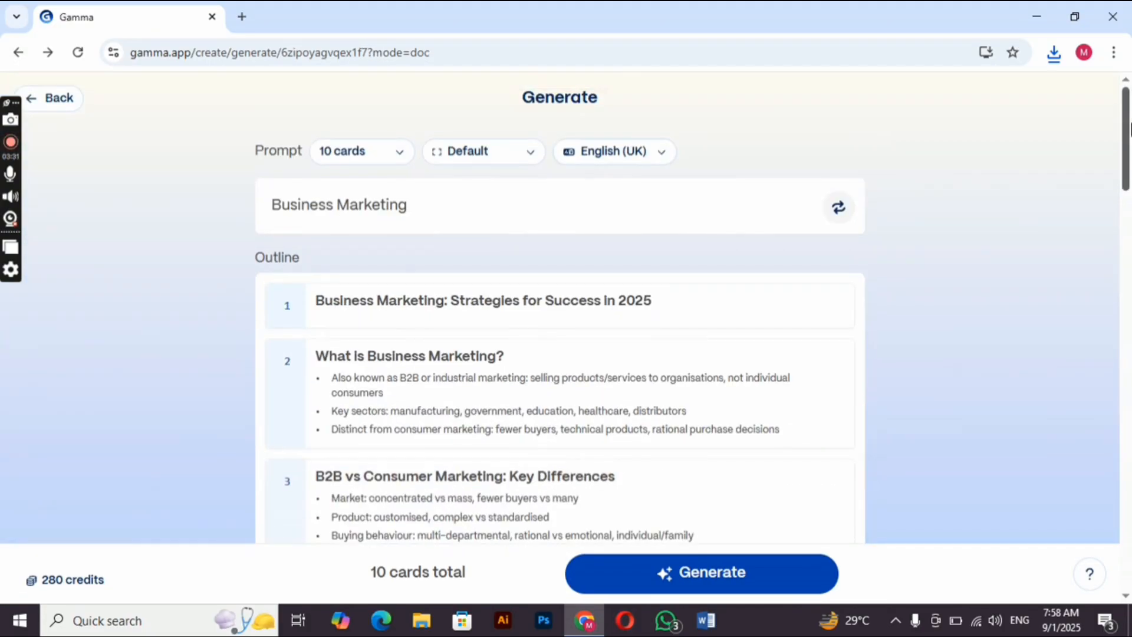
{"action": "left_click", "coordinate": [660, 155]}
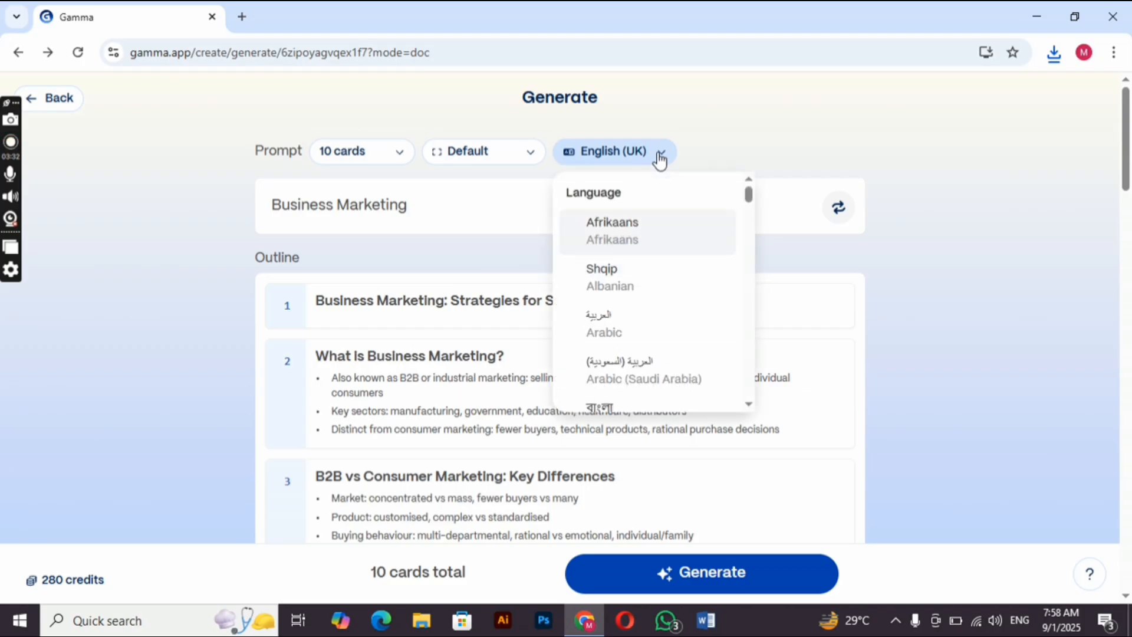
{"action": "left_click_drag", "start_coordinate": [754, 203], "coordinate": [777, 380]}
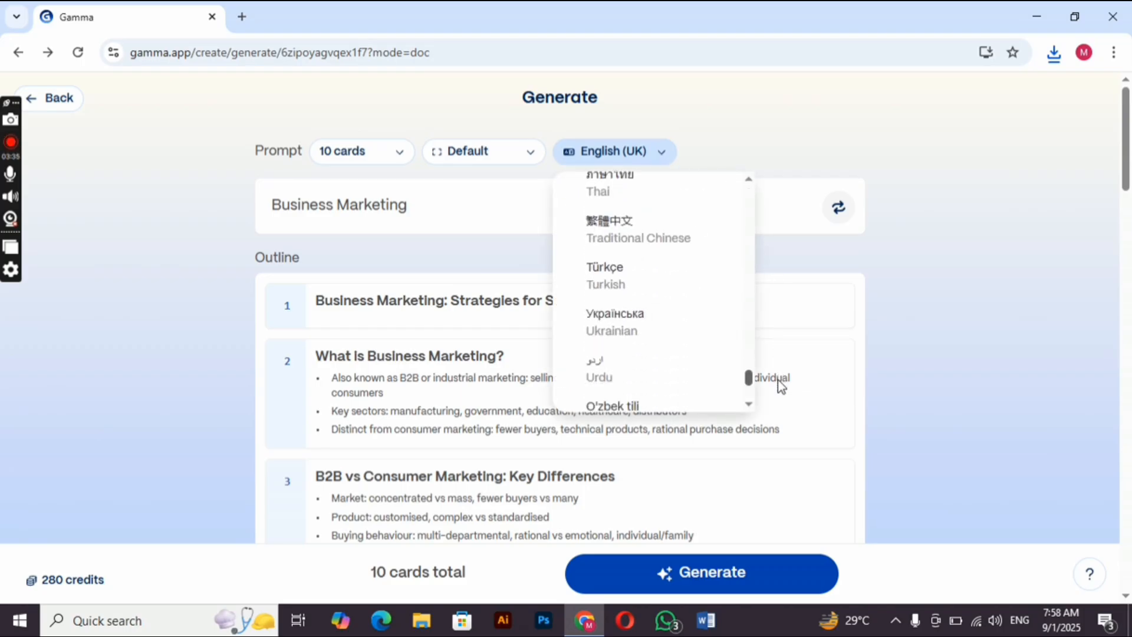
{"action": "left_click", "coordinate": [663, 361]}
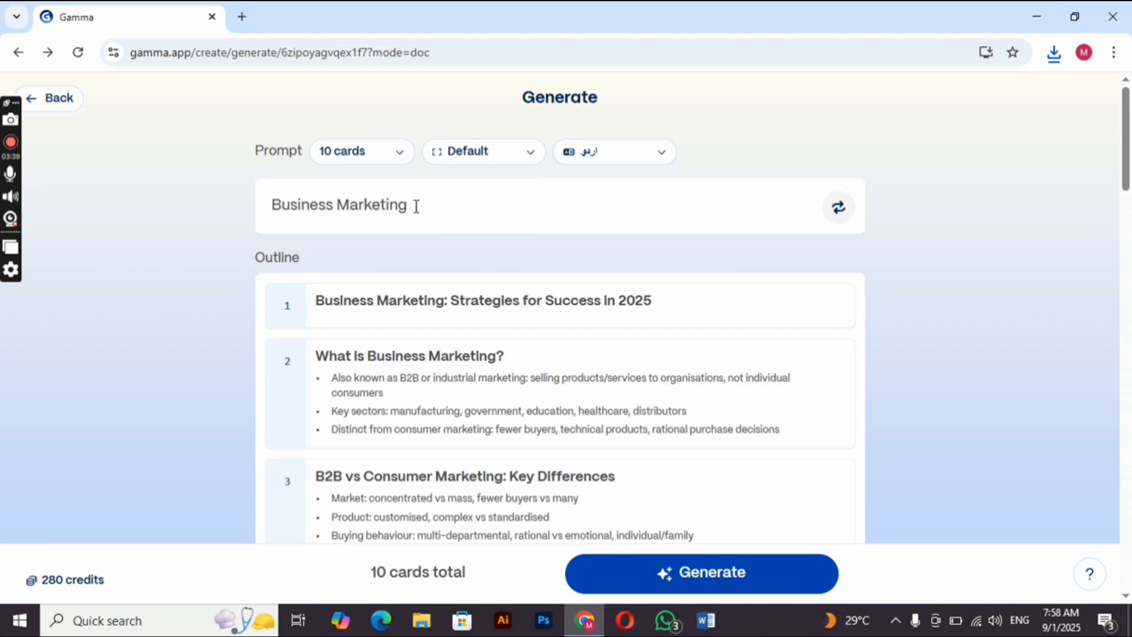
- Replace the prompt with "Graphic Designing" and generate a new outline from it
{"action": "left_click_drag", "start_coordinate": [416, 206], "coordinate": [255, 205]}
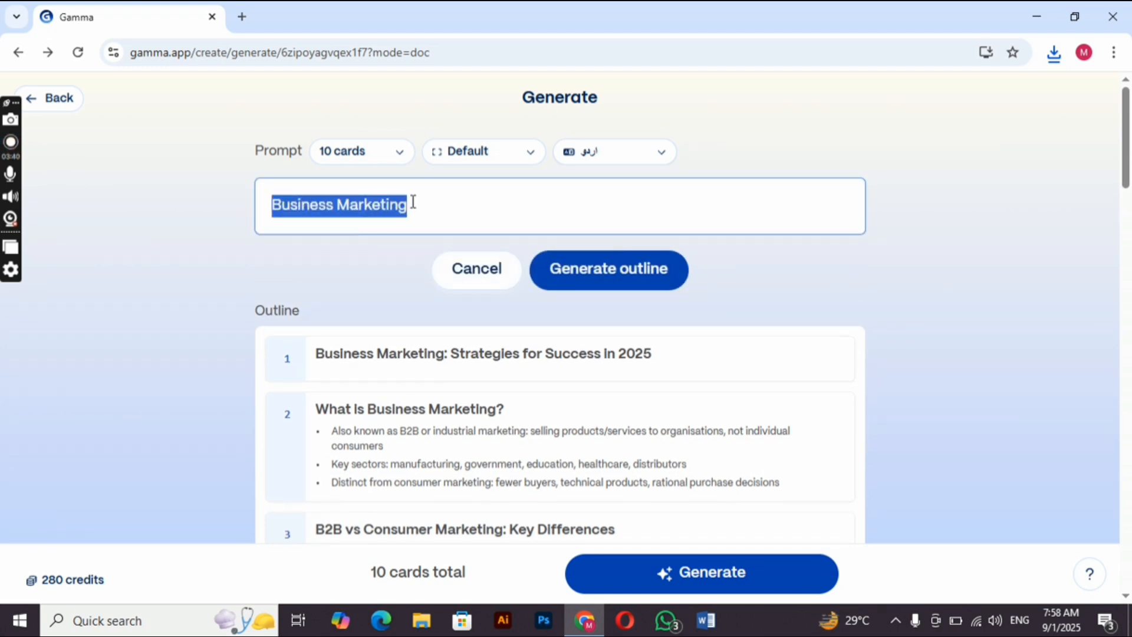
{"action": "type", "text": "Graphic Designing"}
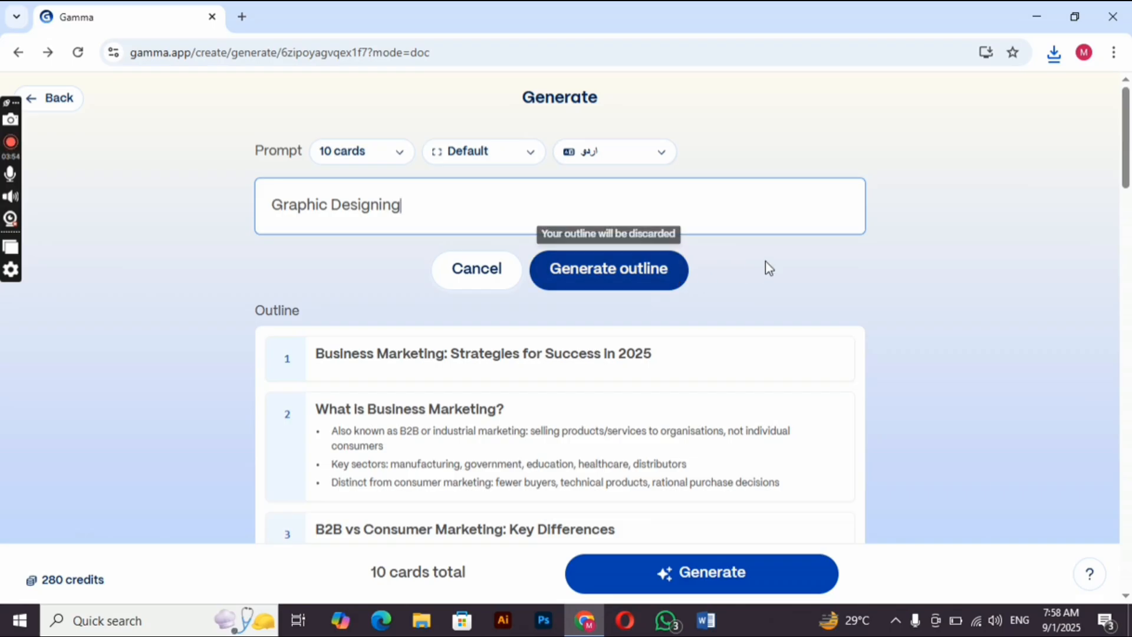
{"action": "left_click", "coordinate": [640, 285]}
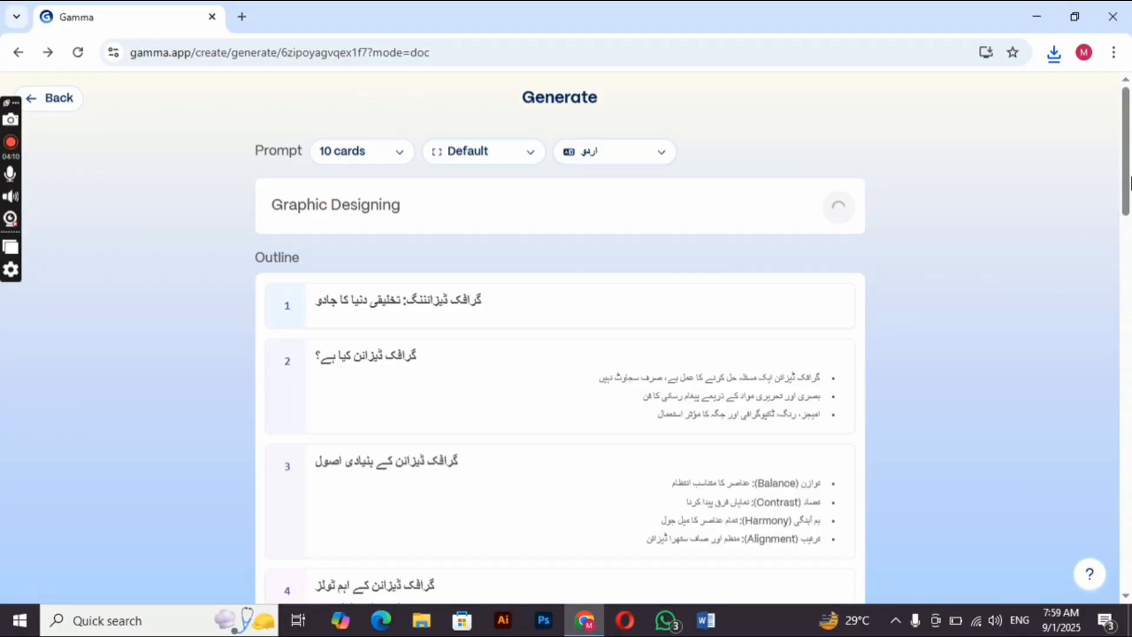
- Review the ten-card Graphic Designing outline and select the Sprout theme for the presentation
{"action": "left_click_drag", "start_coordinate": [1129, 195], "coordinate": [1129, 298]}
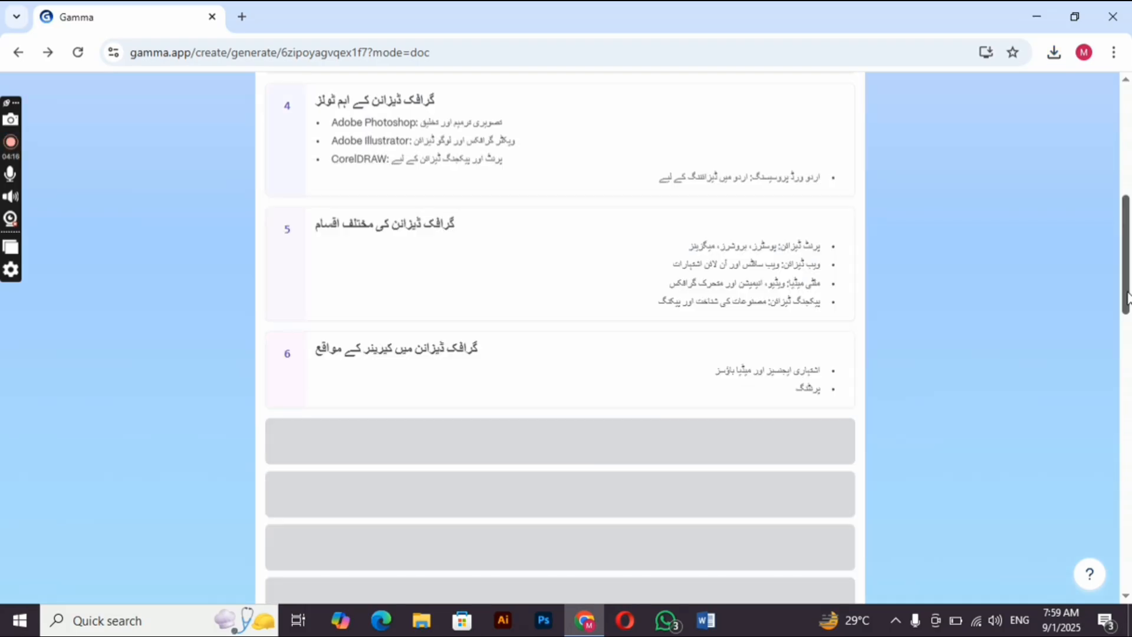
{"action": "left_click_drag", "start_coordinate": [1128, 298], "coordinate": [1130, 424]}
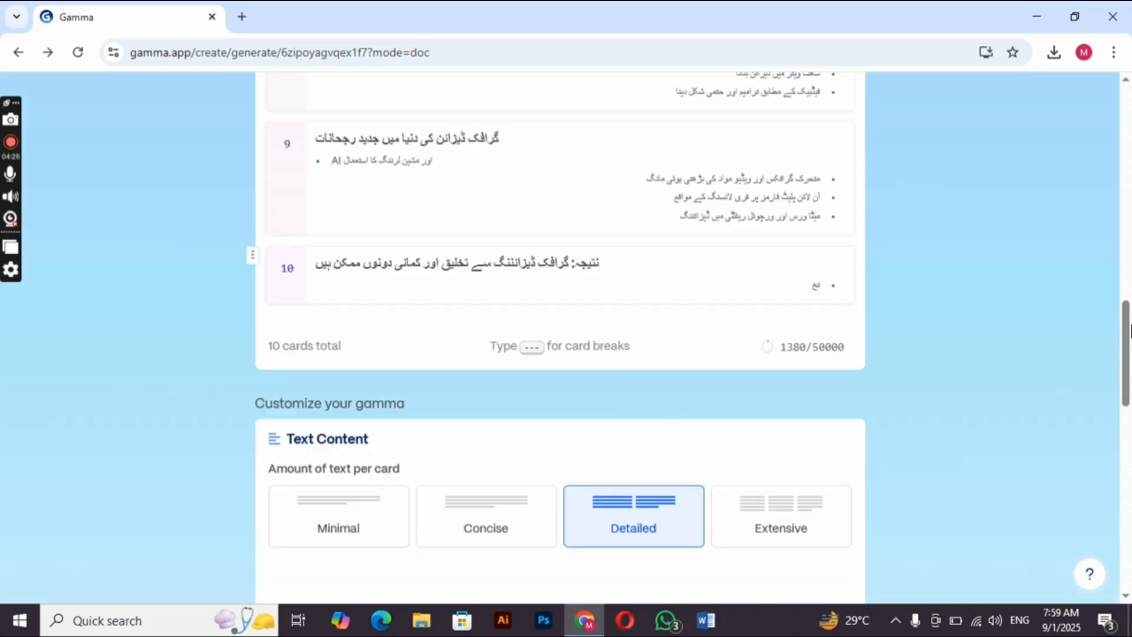
{"action": "left_click_drag", "start_coordinate": [1128, 339], "coordinate": [1130, 571]}
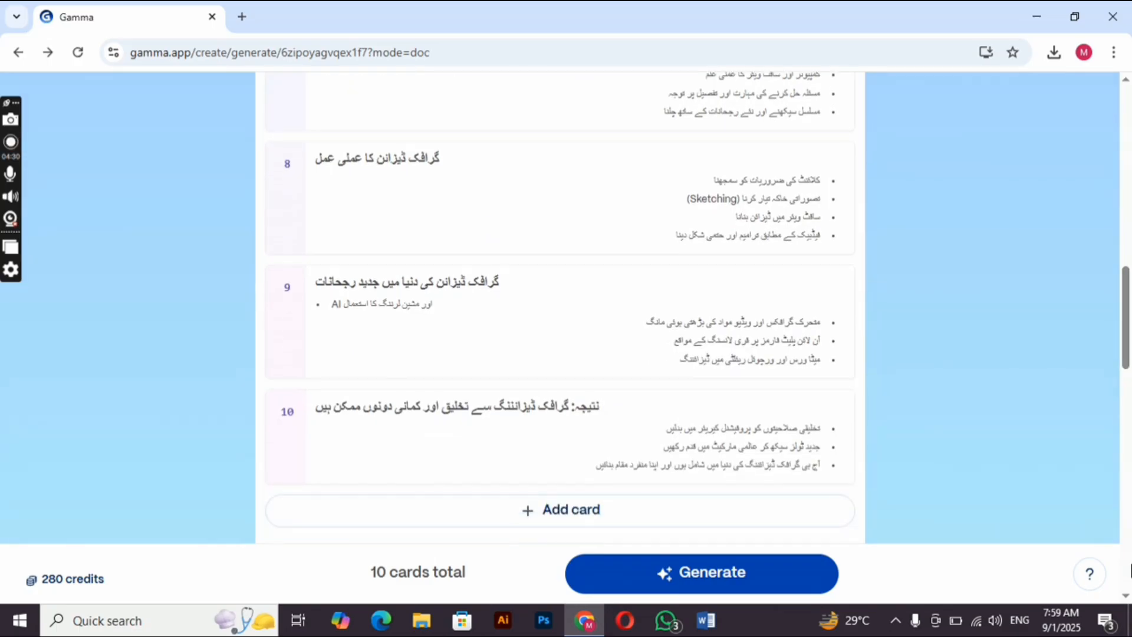
{"action": "left_click_drag", "start_coordinate": [1130, 377], "coordinate": [1131, 475]}
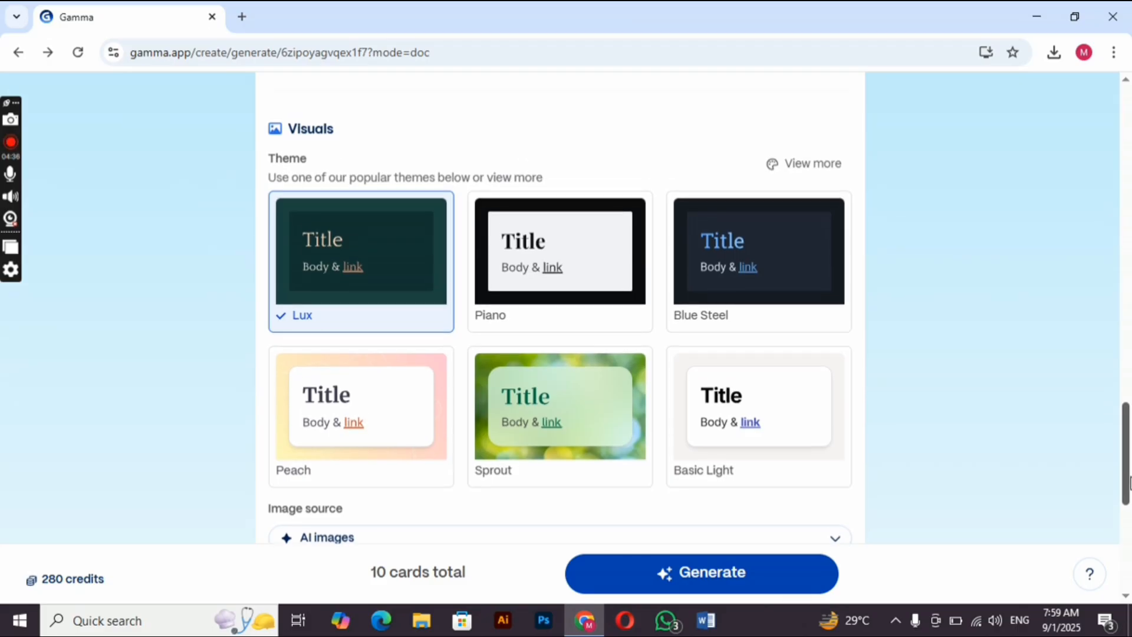
{"action": "left_click", "coordinate": [614, 455]}
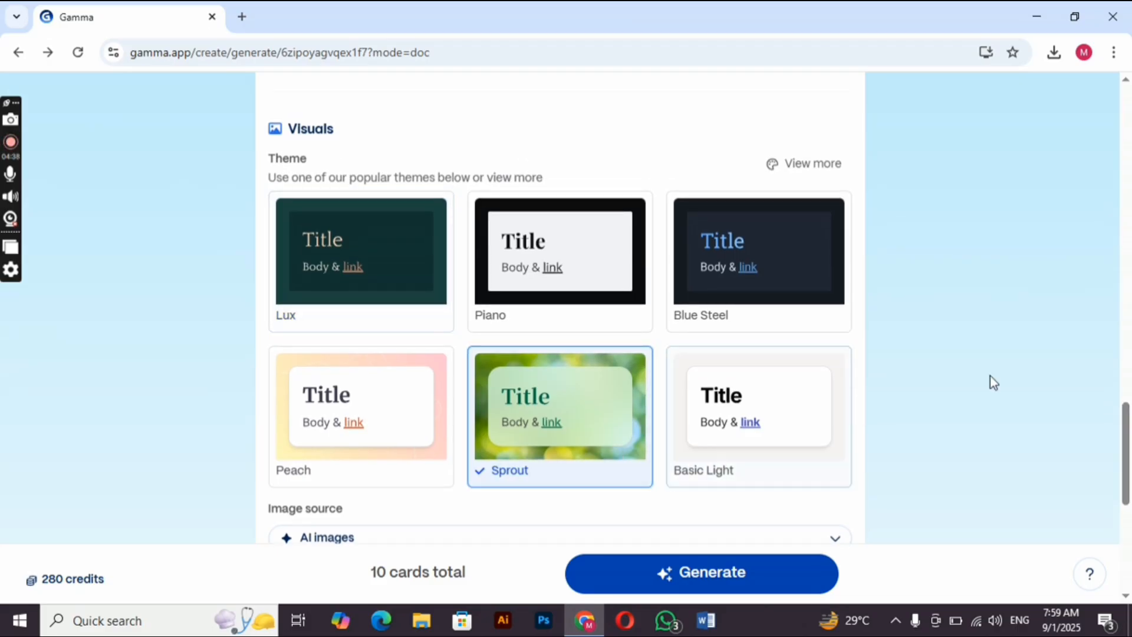
- Generate the presentation, keeping AI images, the Auto-select image model and Illustration art style without extra keywords, and dismiss the low-battery notice
{"action": "left_click_drag", "start_coordinate": [1128, 433], "coordinate": [1128, 482]}
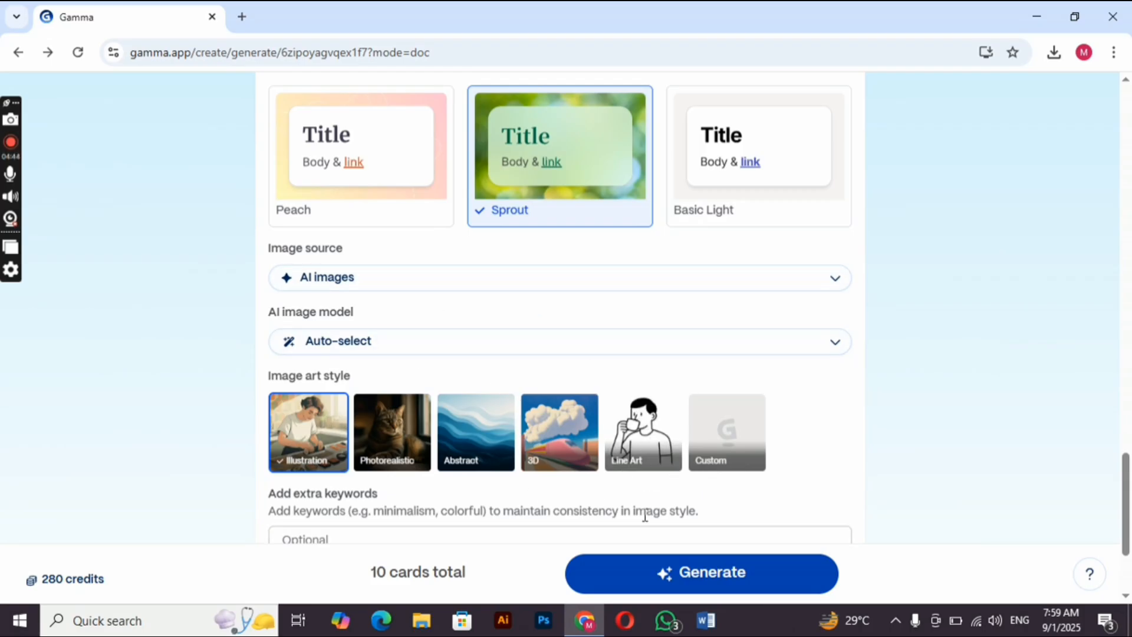
{"action": "left_click", "coordinate": [839, 280]}
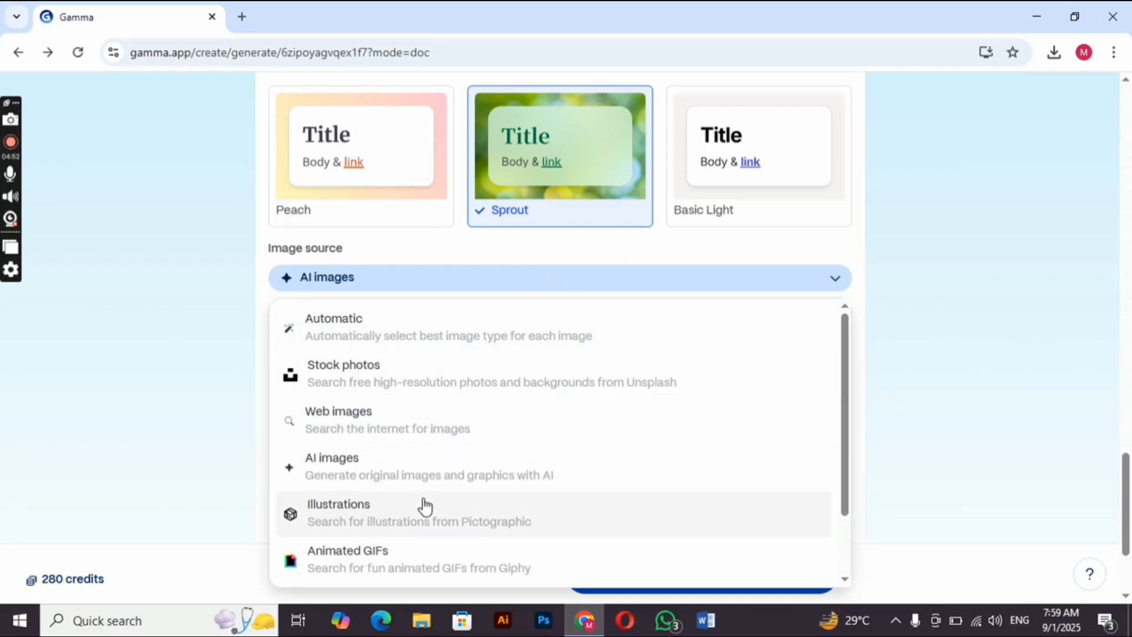
{"action": "left_click", "coordinate": [167, 472]}
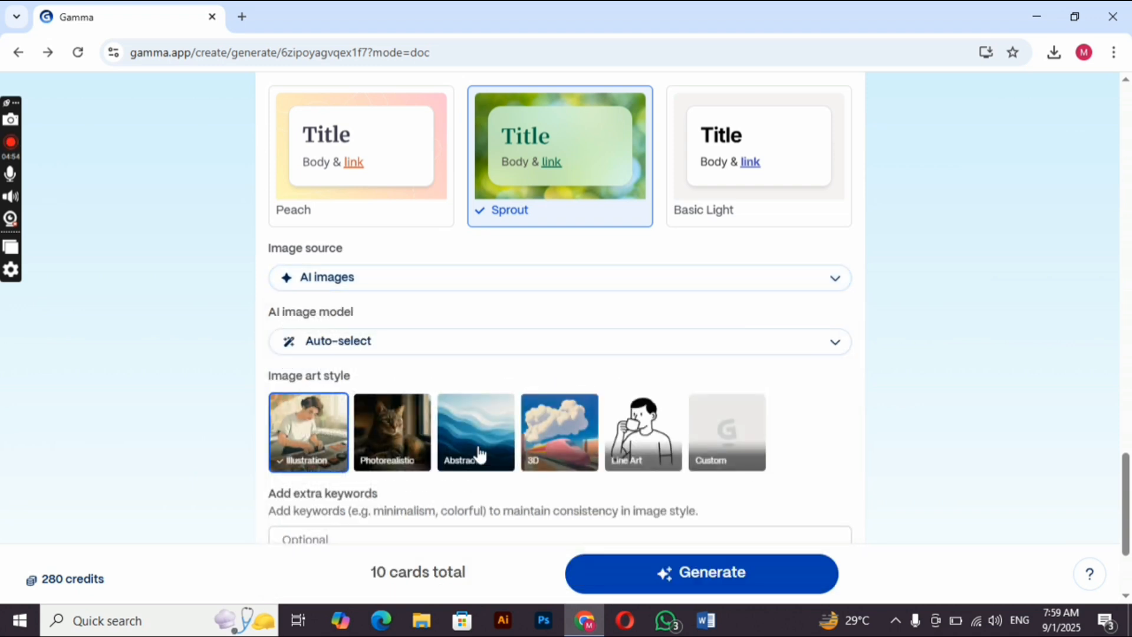
{"action": "left_click_drag", "start_coordinate": [1127, 498], "coordinate": [1131, 554]}
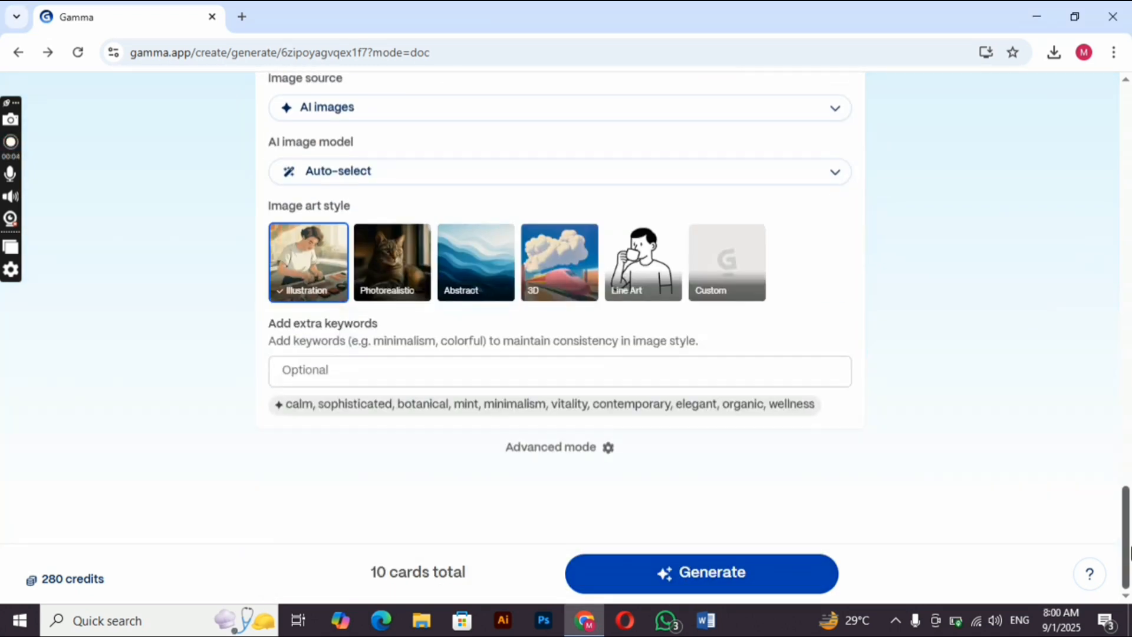
{"action": "left_click", "coordinate": [726, 574]}
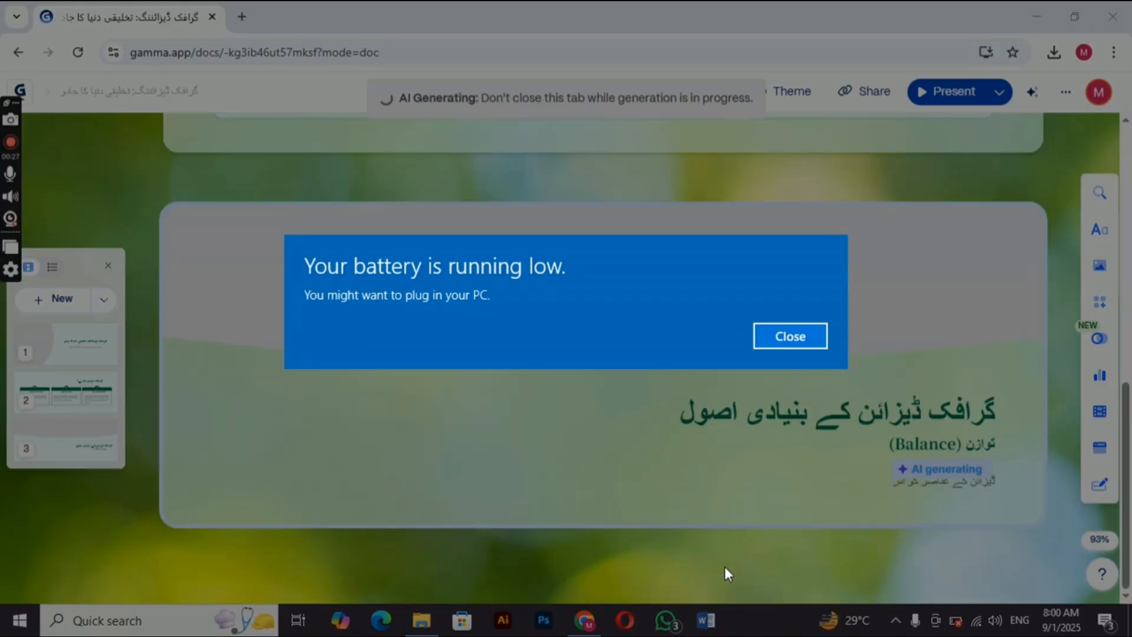
{"action": "left_click", "coordinate": [791, 334]}
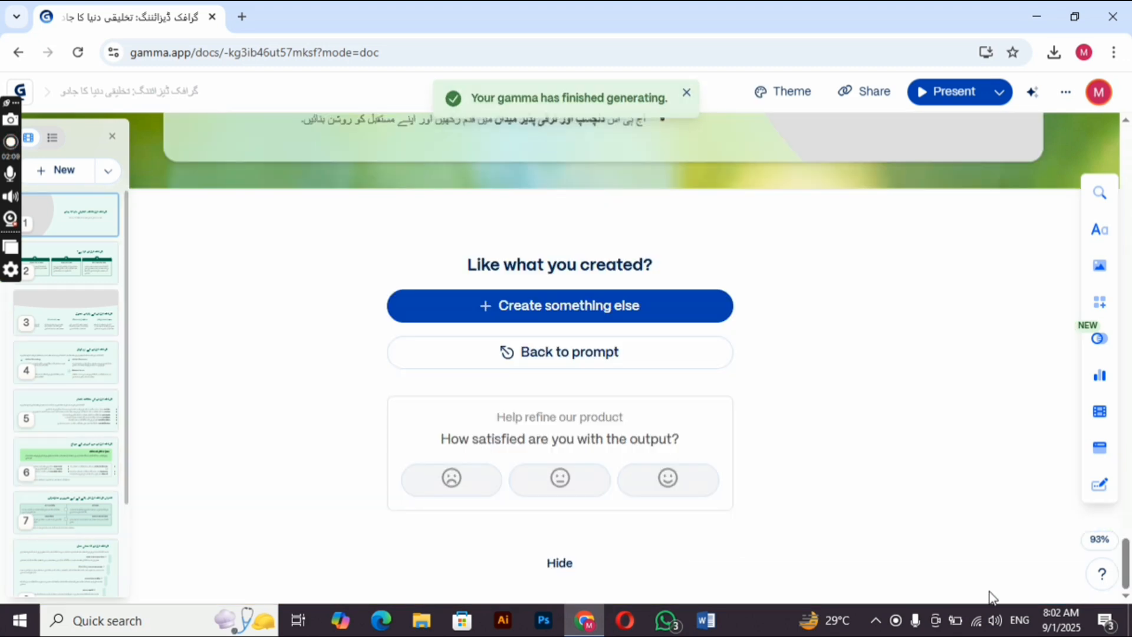
- Look through all cards of the generated Urdu graphic design presentation and return to its title card
{"action": "left_click_drag", "start_coordinate": [1128, 564], "coordinate": [1128, 123]}
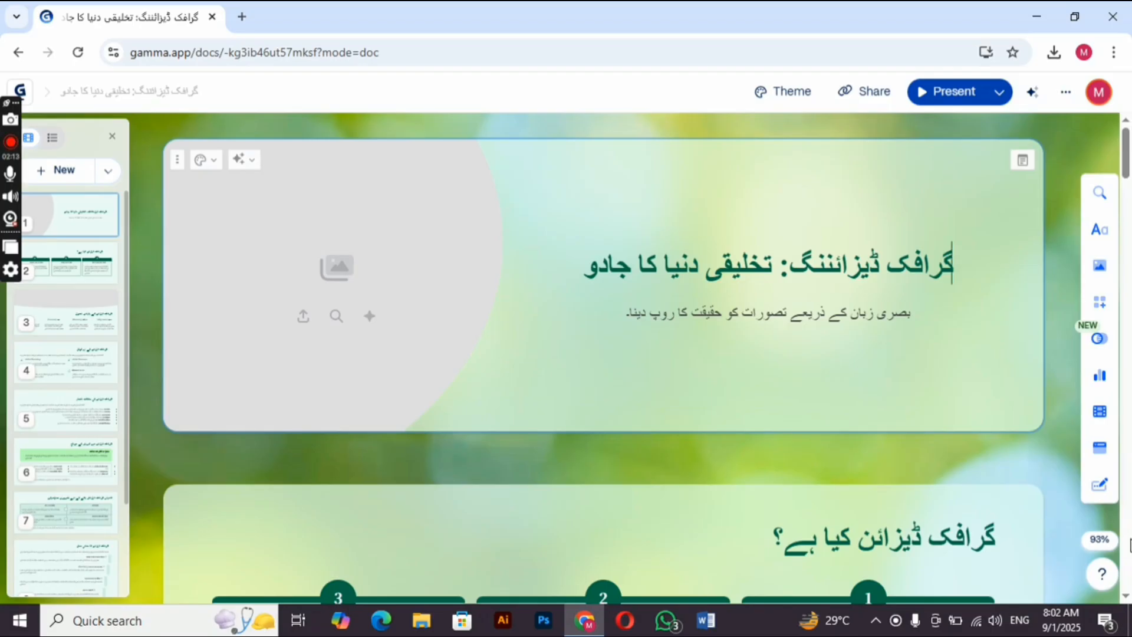
{"action": "left_click", "coordinate": [1127, 597]}
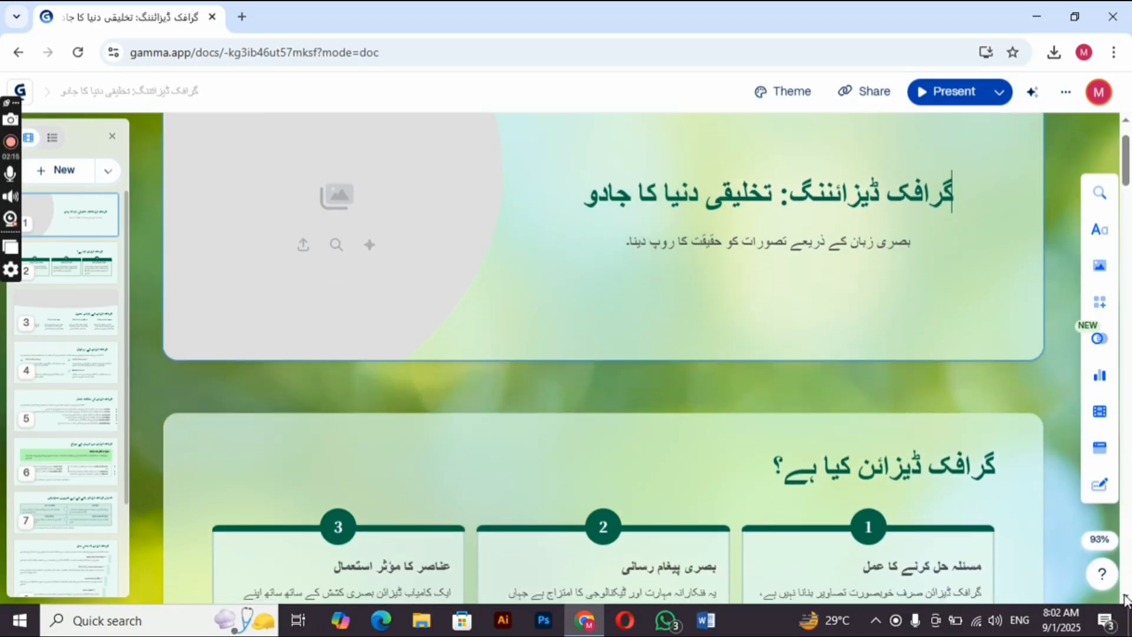
{"action": "left_click", "coordinate": [1126, 120]}
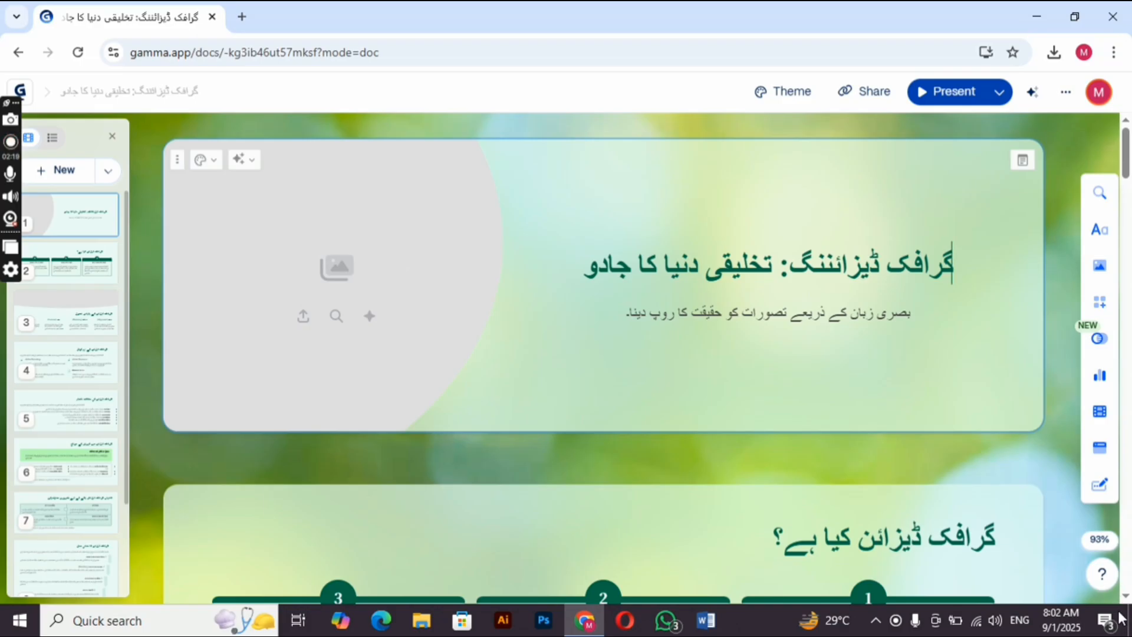
{"action": "left_click", "coordinate": [1127, 597]}
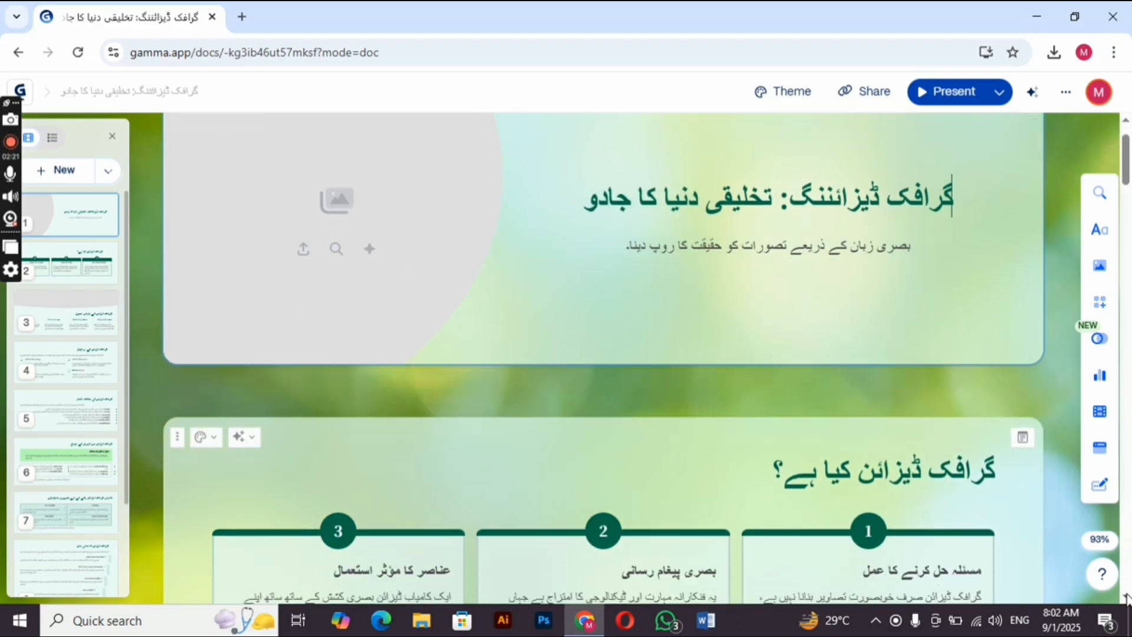
{"action": "scroll", "coordinate": [1126, 597], "scroll_direction": "down", "scroll_amount": 10}
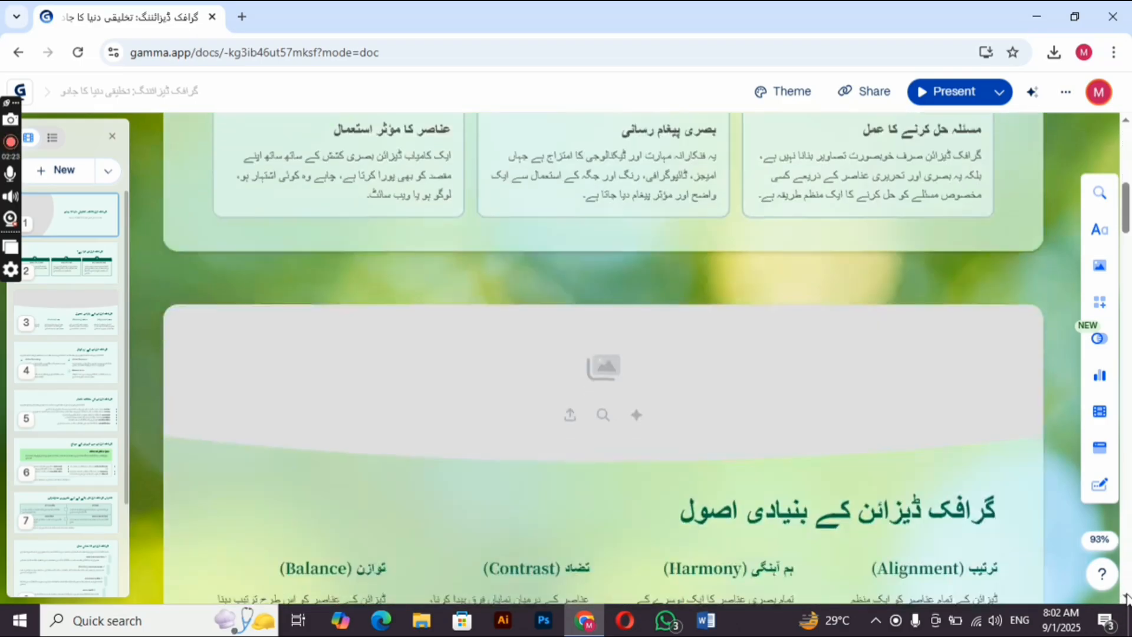
{"action": "scroll", "coordinate": [1127, 597], "scroll_direction": "down", "scroll_amount": 5}
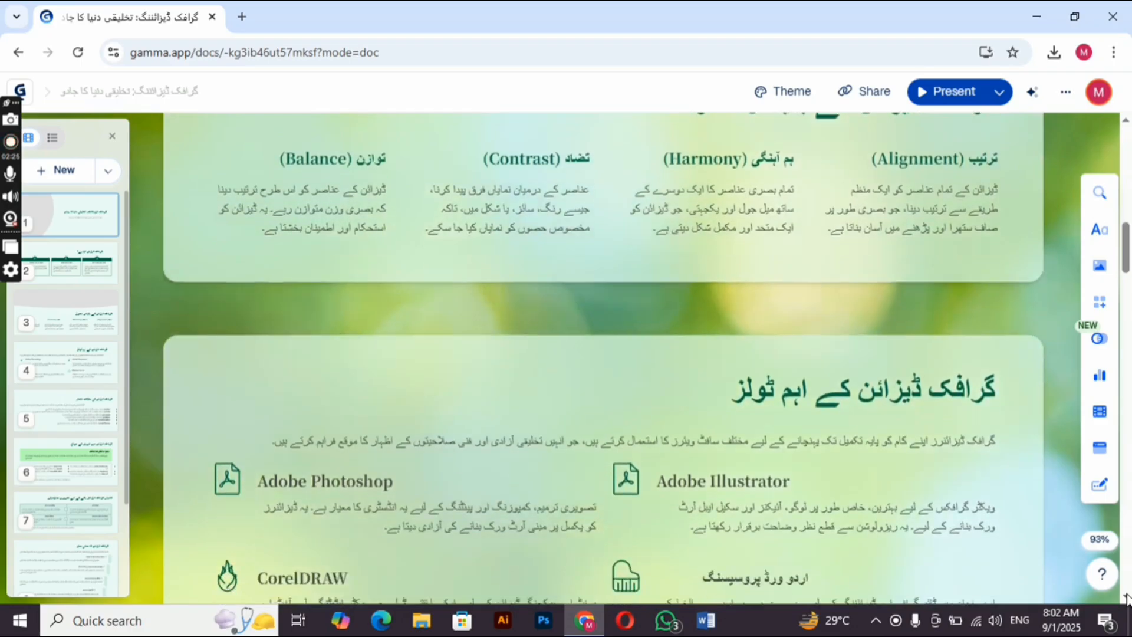
{"action": "scroll", "coordinate": [1126, 597], "scroll_direction": "down", "scroll_amount": 7}
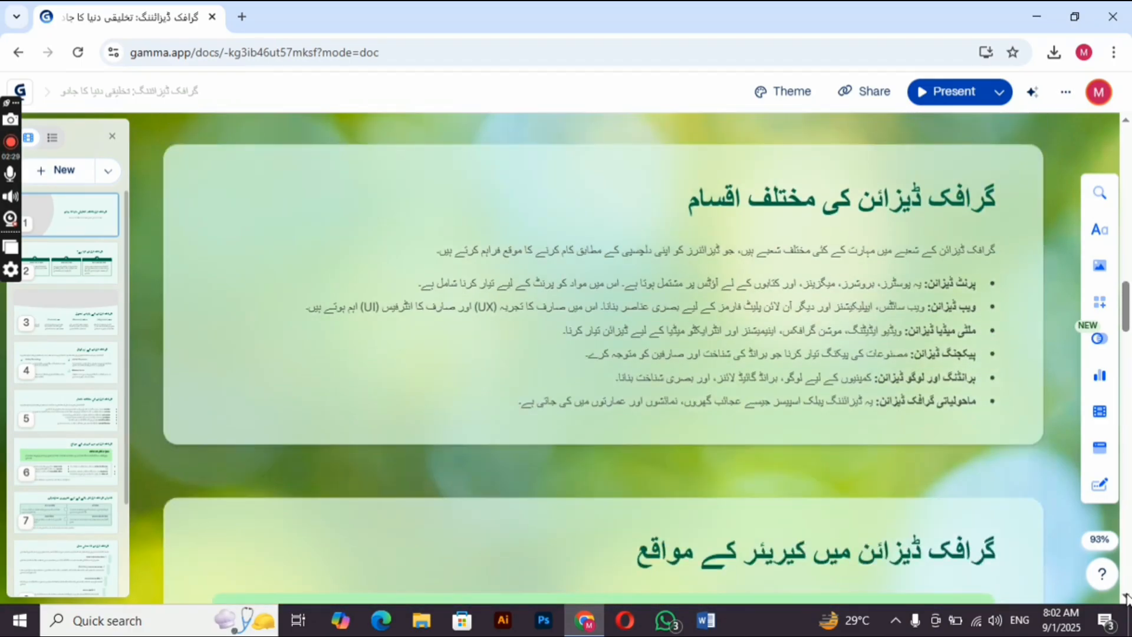
{"action": "scroll", "coordinate": [1127, 597], "scroll_direction": "down", "scroll_amount": 7}
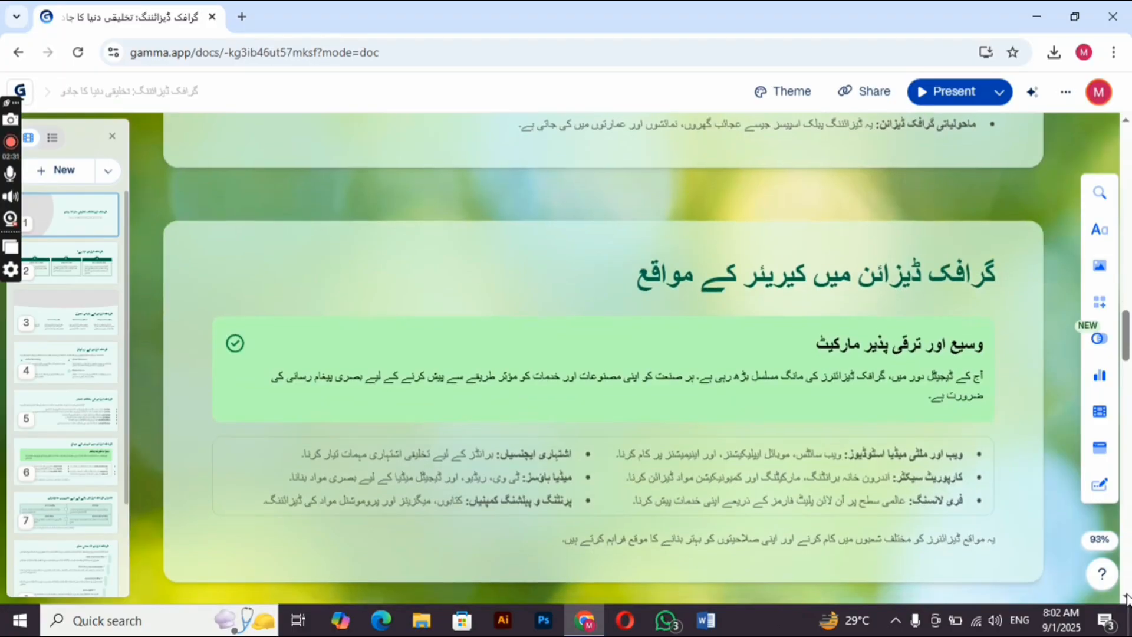
{"action": "scroll", "coordinate": [1126, 597], "scroll_direction": "down", "scroll_amount": 5}
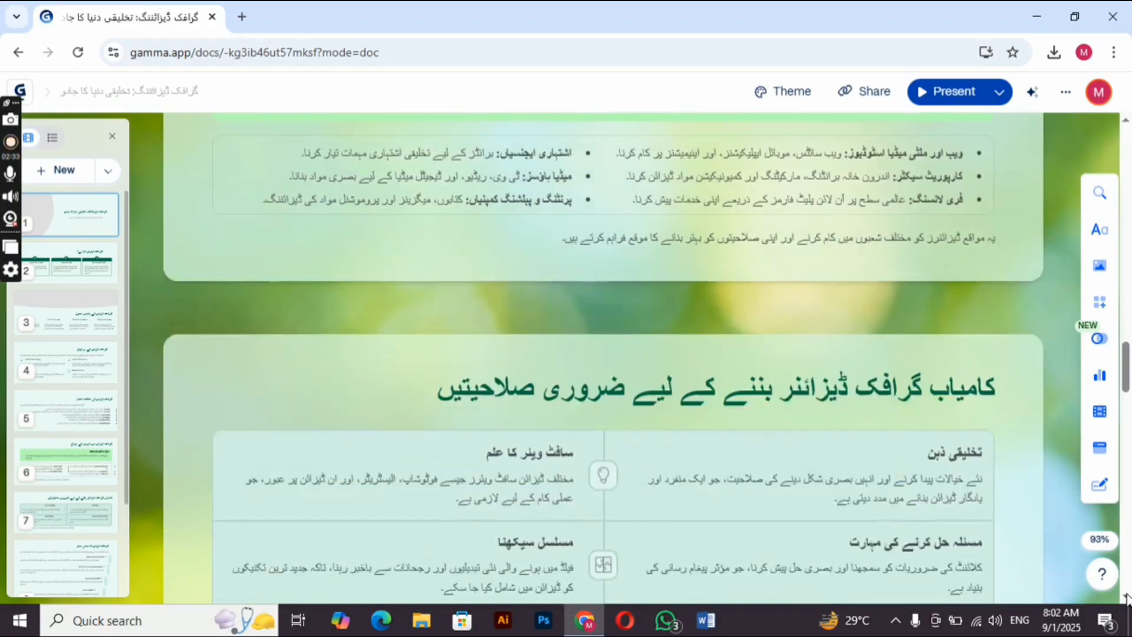
{"action": "scroll", "coordinate": [1127, 597], "scroll_direction": "down", "scroll_amount": 19}
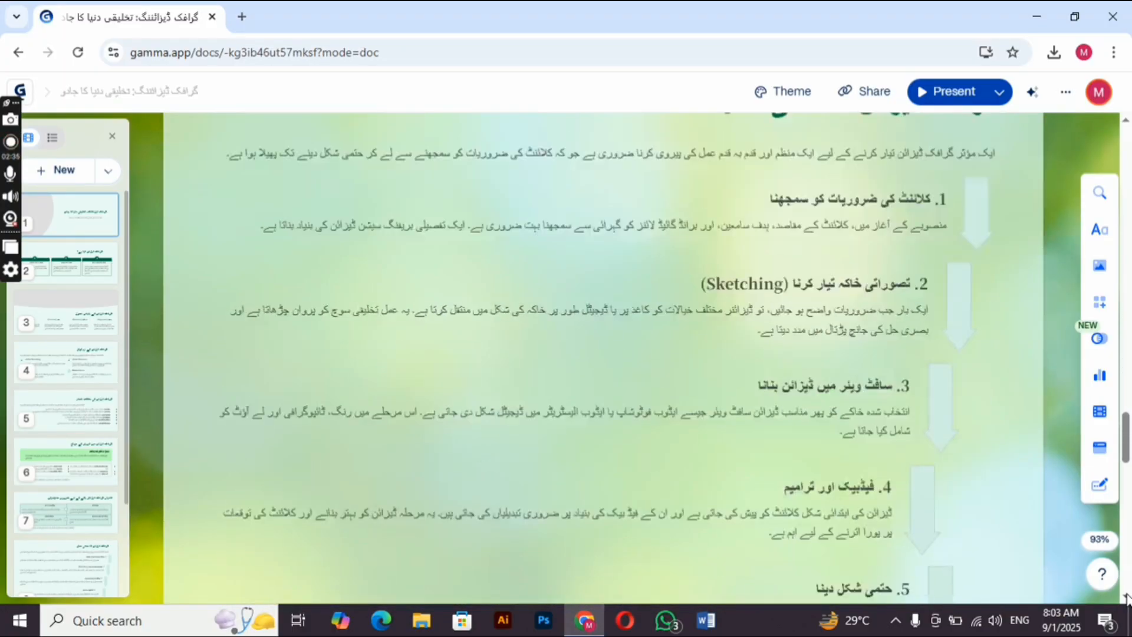
{"action": "scroll", "coordinate": [1126, 597], "scroll_direction": "down", "scroll_amount": 10}
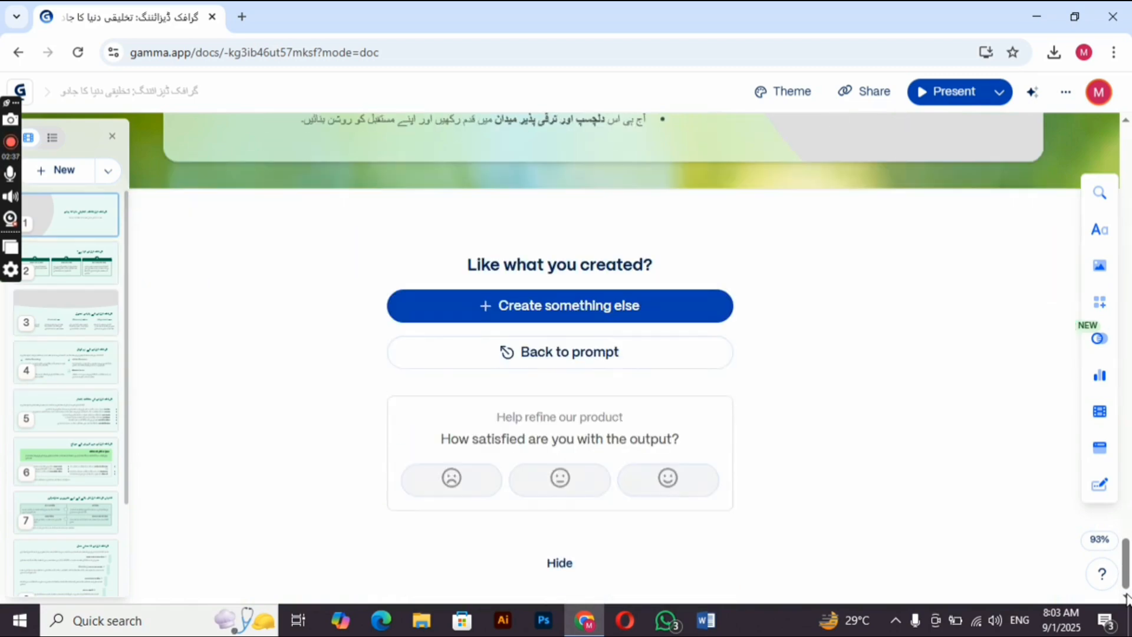
{"action": "left_click_drag", "start_coordinate": [1127, 584], "coordinate": [1128, 165]}
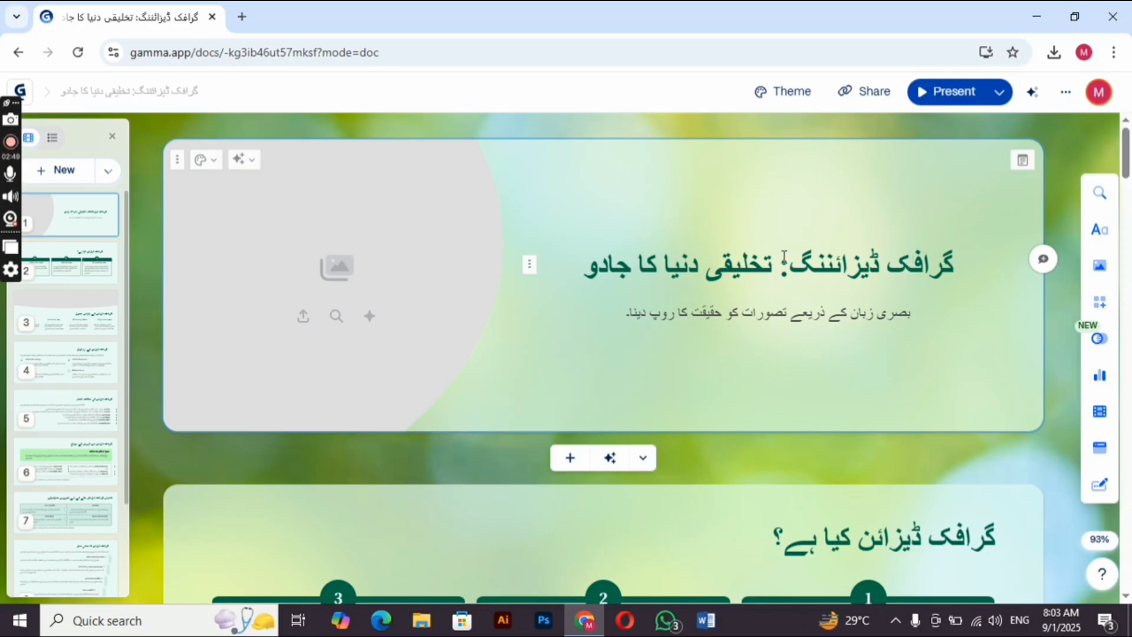
- Export all cards of the Urdu presentation to PDF and close the sharing dialog
{"action": "left_click", "coordinate": [862, 94]}
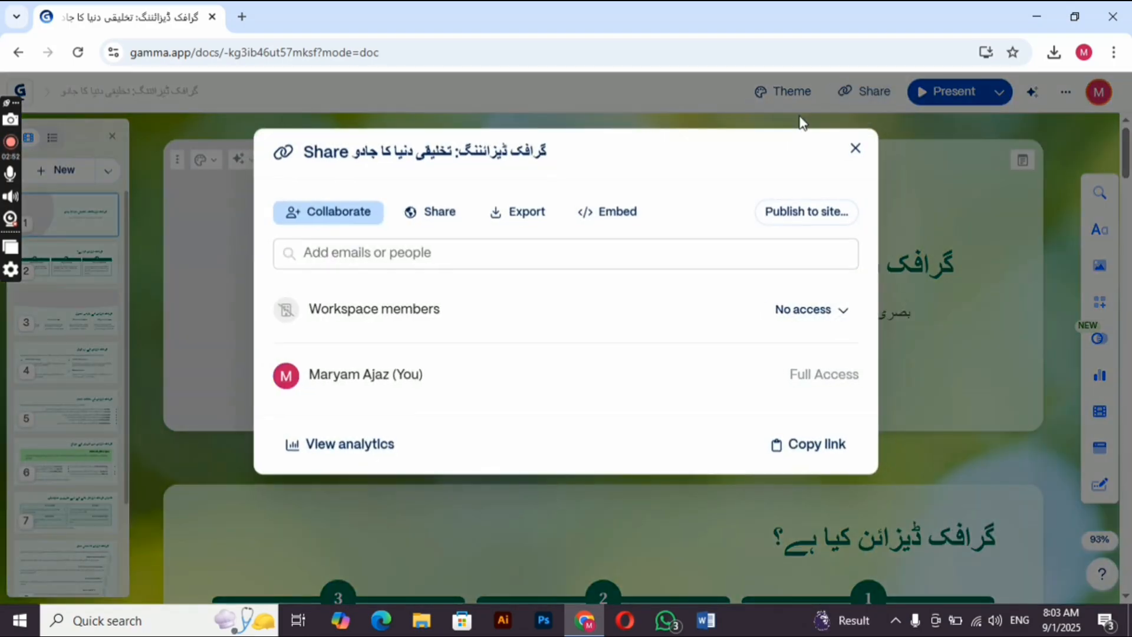
{"action": "left_click", "coordinate": [517, 208]}
{"action": "left_click", "coordinate": [401, 345]}
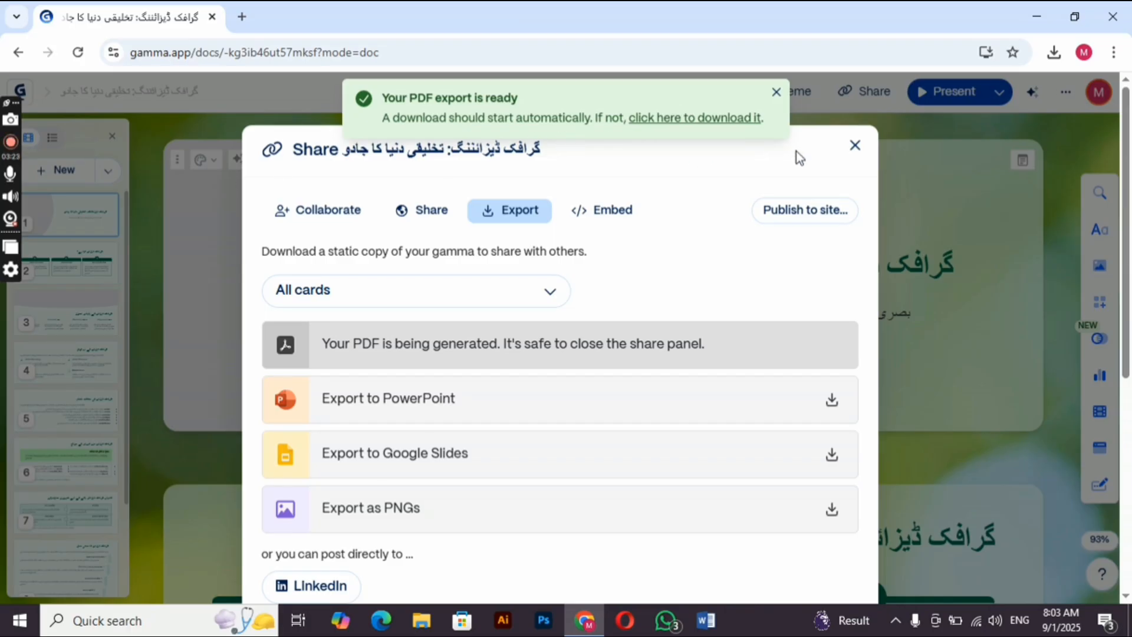
{"action": "left_click", "coordinate": [855, 146]}
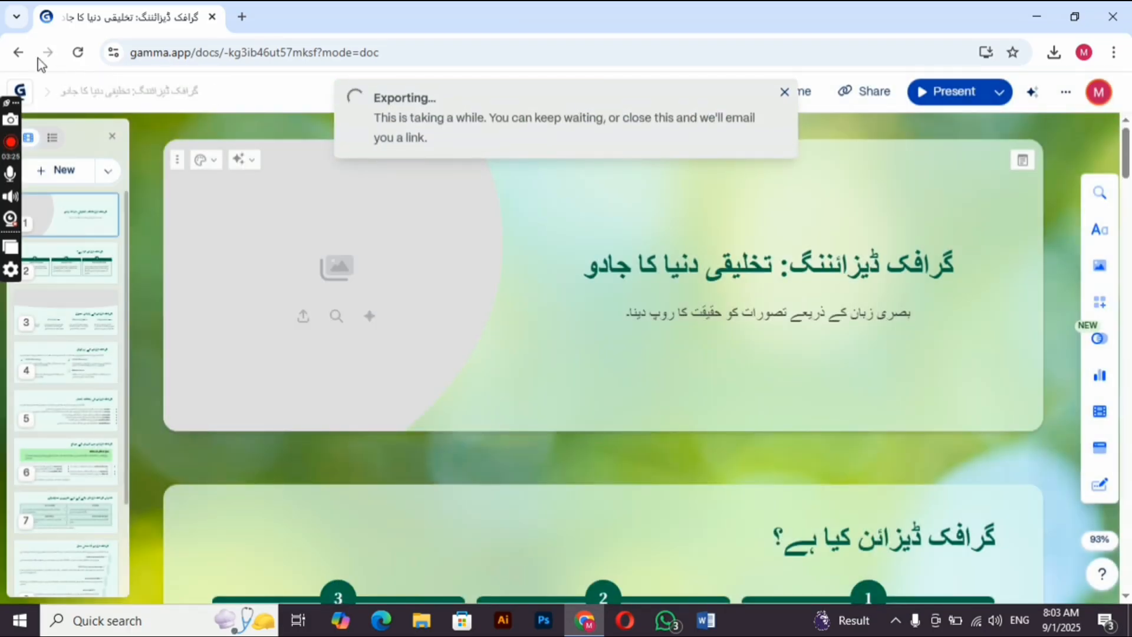
- Leave the finished presentation and go back to the Create with AI start page
{"action": "left_click", "coordinate": [20, 53]}
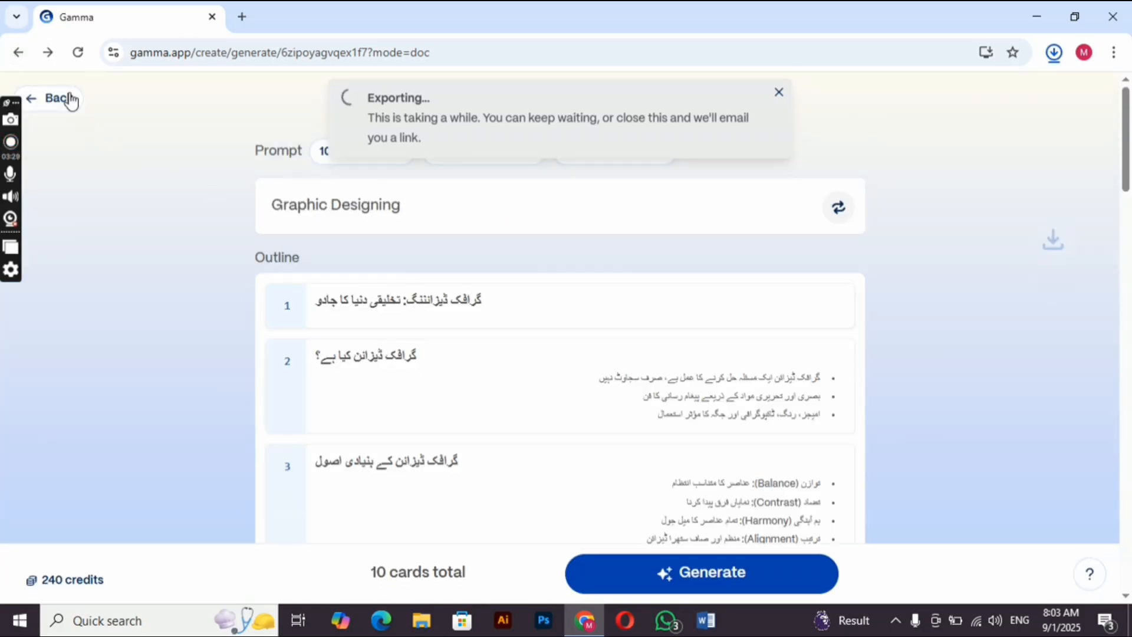
{"action": "left_click", "coordinate": [20, 52]}
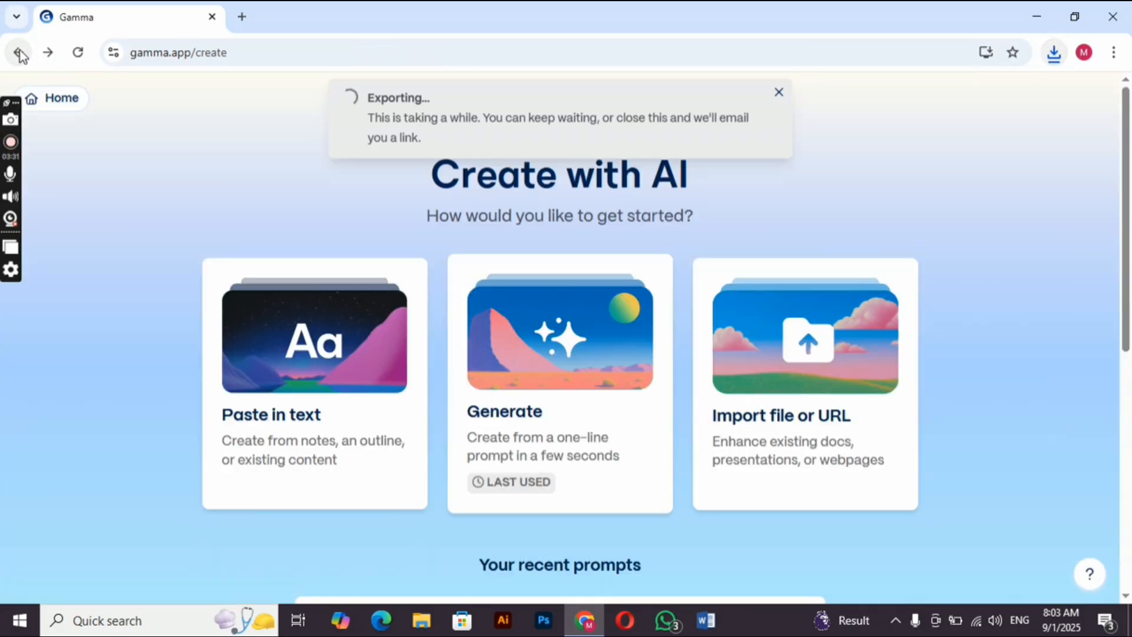